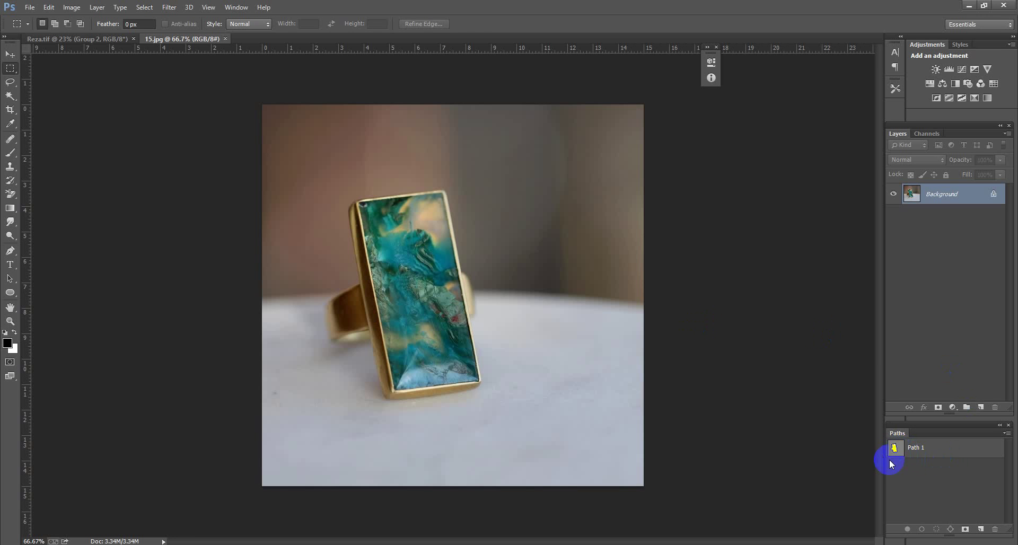
Load Path 1 as a selection, copy the ring onto new layers, and select Layer 1.
ctrl+click(901, 448)
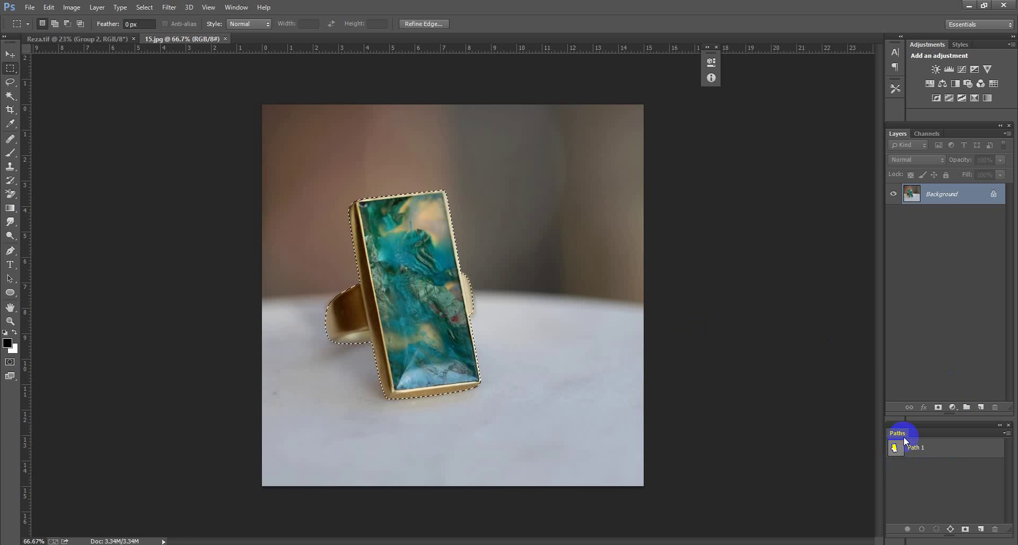
key(ctrl+j)
key(ctrl+j)
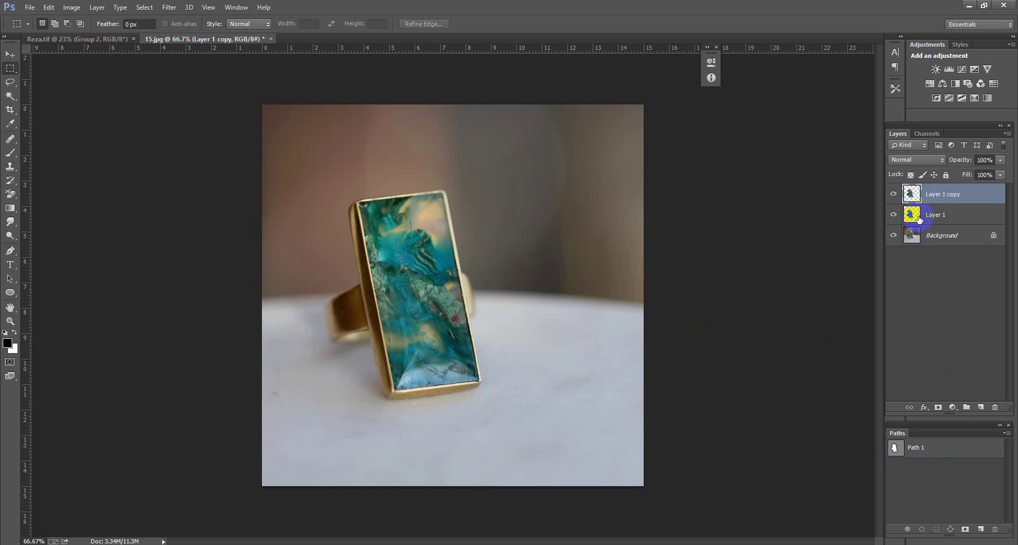
click(919, 219)
Fill Layer 1 with white and zoom in on the ring.
key(ctrl+BackSpace)
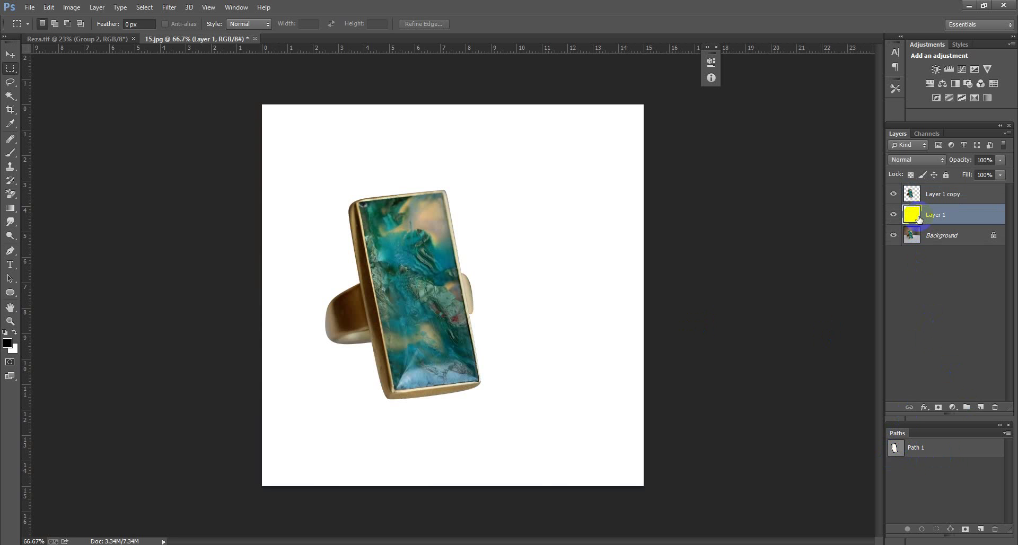
scroll(453, 295, up, 1)
scroll(423, 252, up, 5)
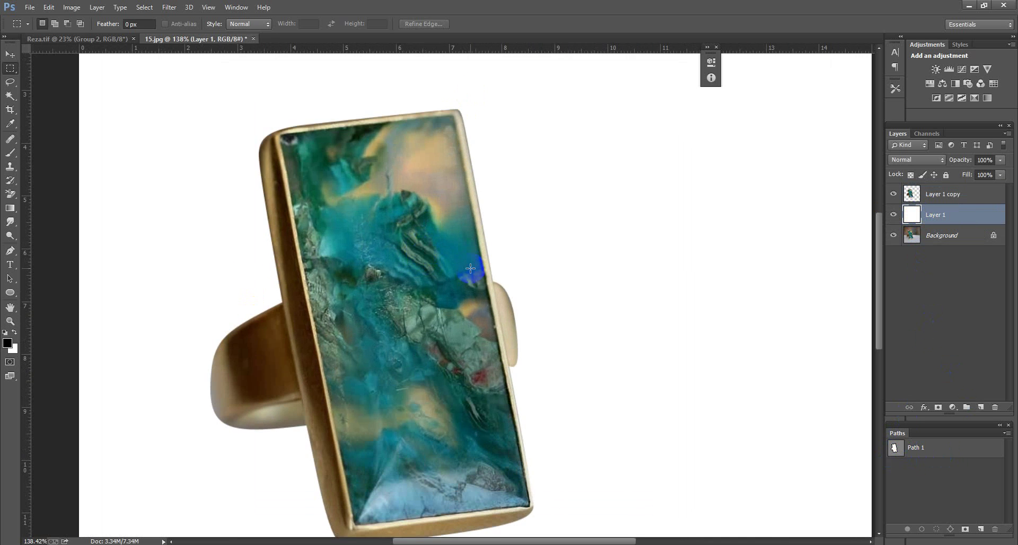
scroll(471, 269, down, 2)
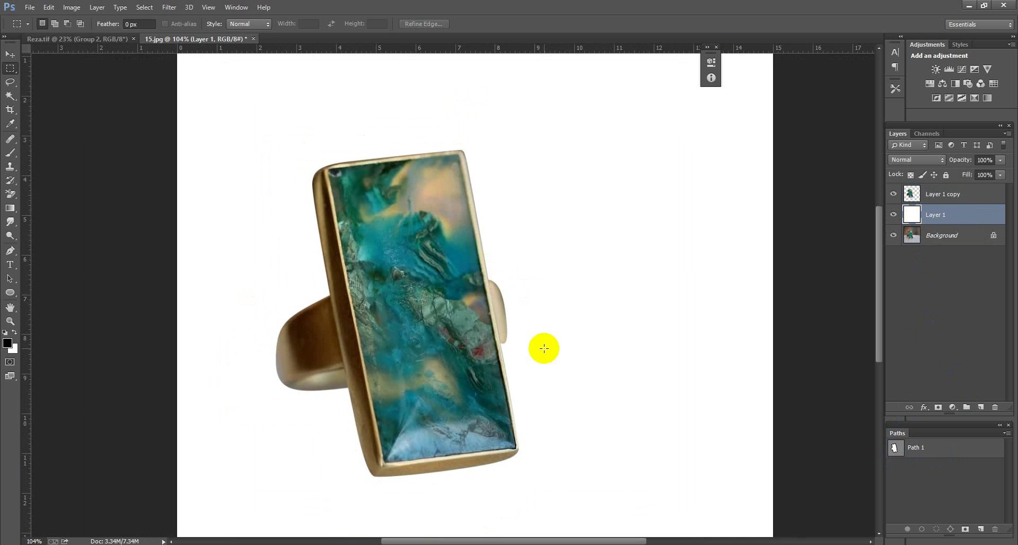
mouse_move(419, 193)
mouse_down()
mouse_move(362, 204)
mouse_move(102, 85)
mouse_up()
Check Reza.tif, return to 15.jpg, and load the ring selection from Layer 1 copy.
click(93, 39)
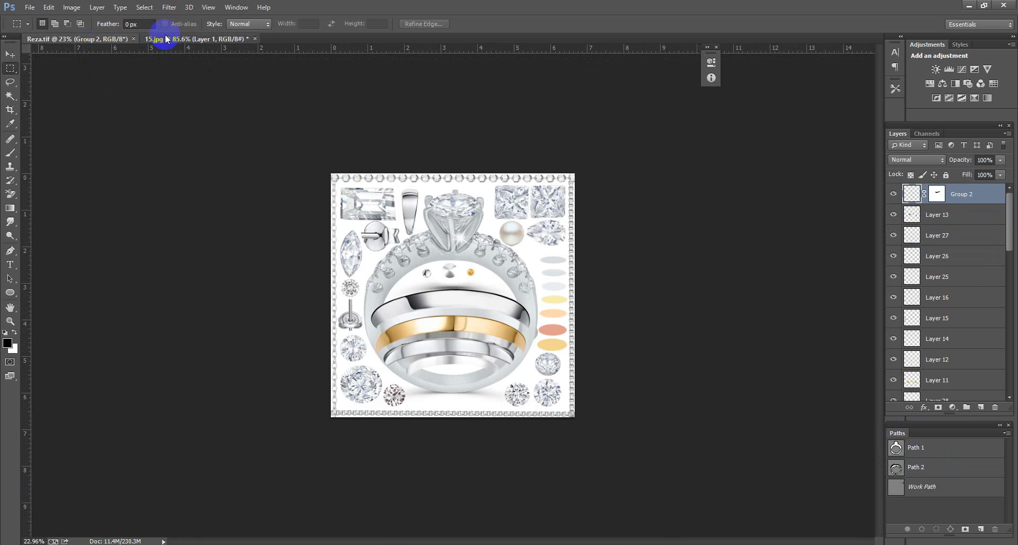
click(205, 41)
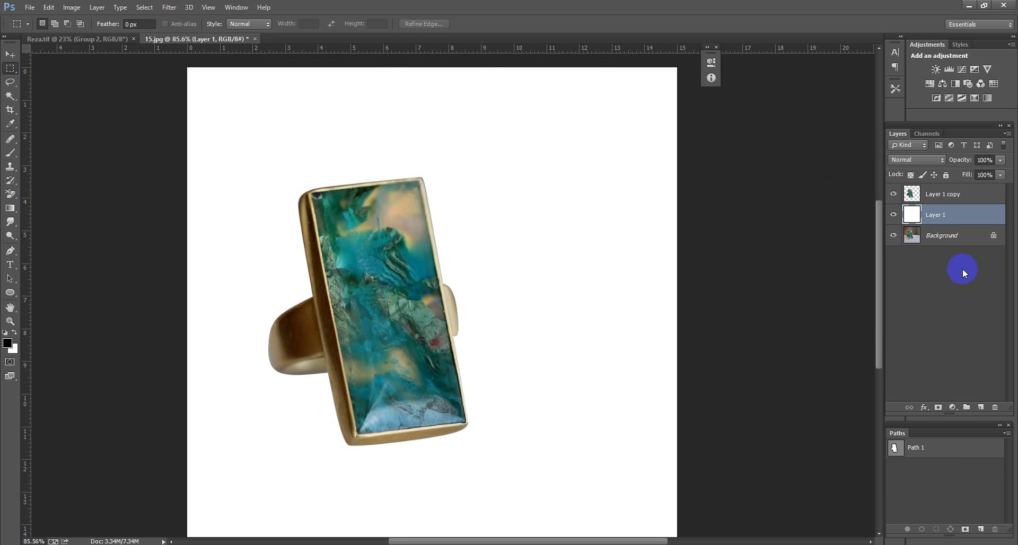
click(924, 235)
click(920, 199)
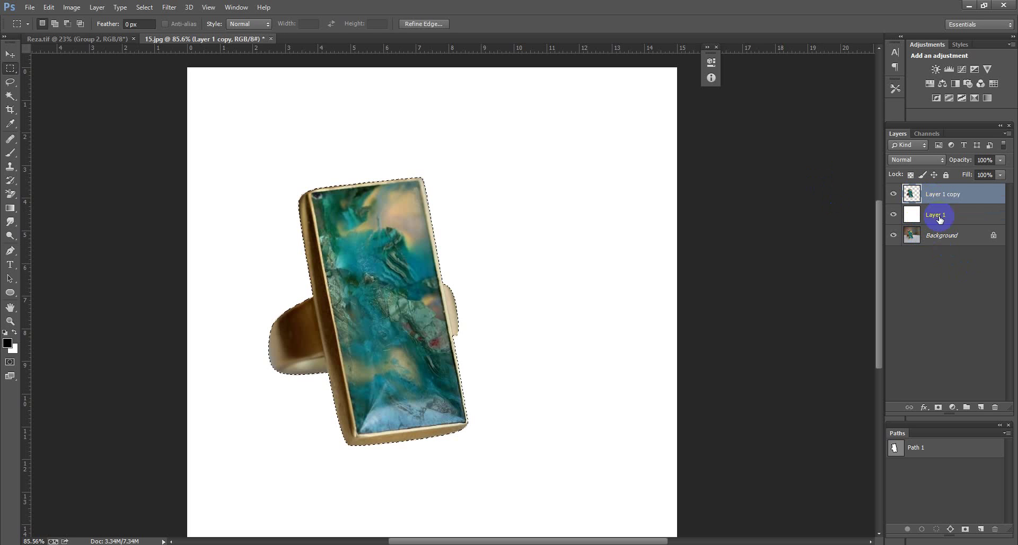
Copy the ring onto a new Layer 2 and switch to the Smudge tool at 60% strength.
key(ctrl+j)
click(14, 224)
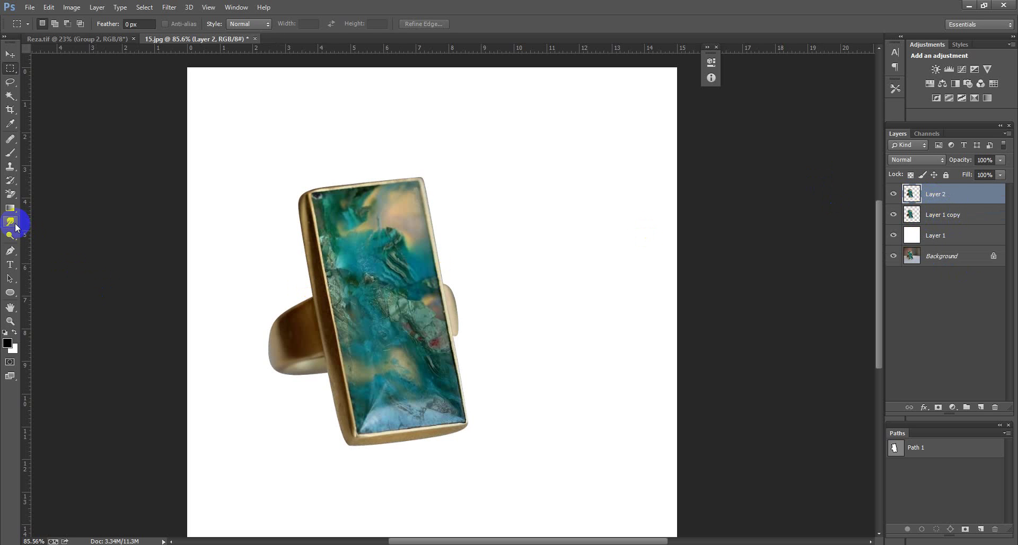
ctrl+click(920, 224)
alt+scroll(284, 341, up, 2)
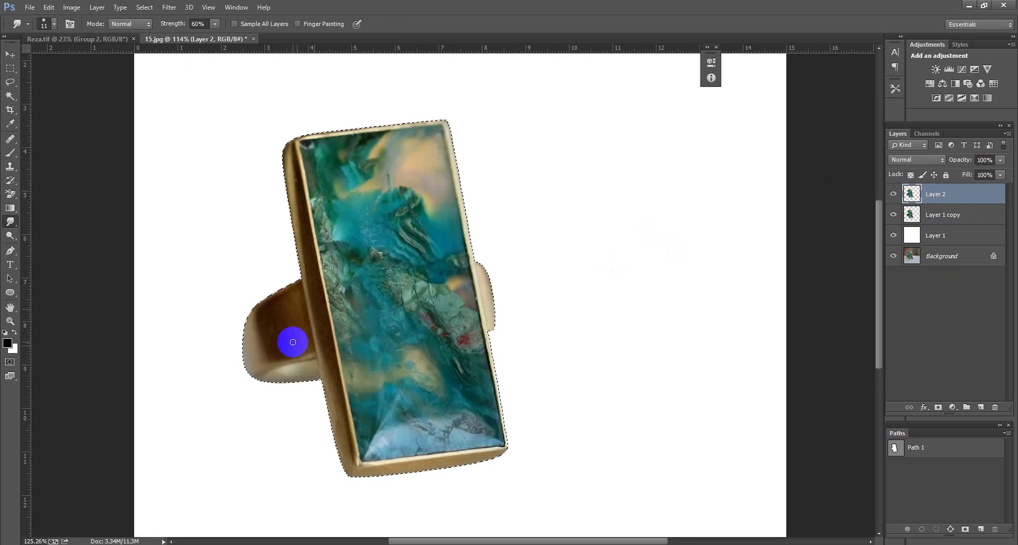
alt+scroll(279, 341, up, 2)
alt+scroll(263, 334, up, 1)
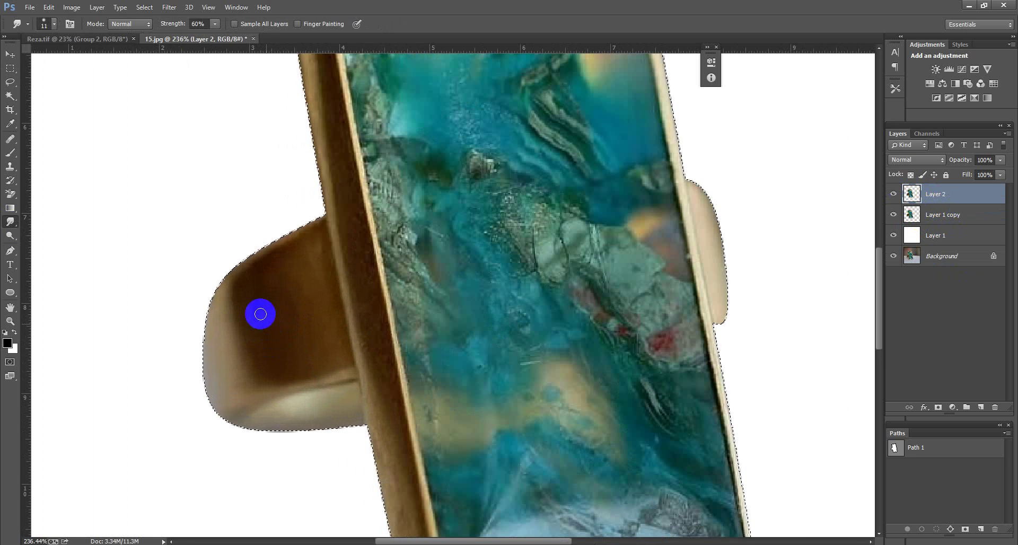
alt+scroll(352, 280, up, 1)
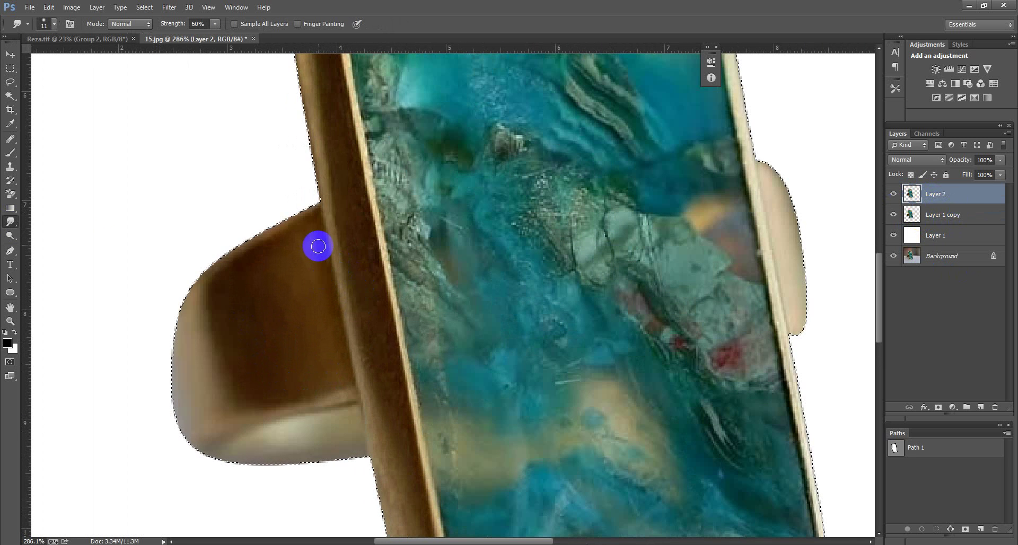
Smudge the left gold band's edges with a 16 px brush, down and back up.
drag(316, 243, 313, 240)
alt+scroll(366, 343, down, 2)
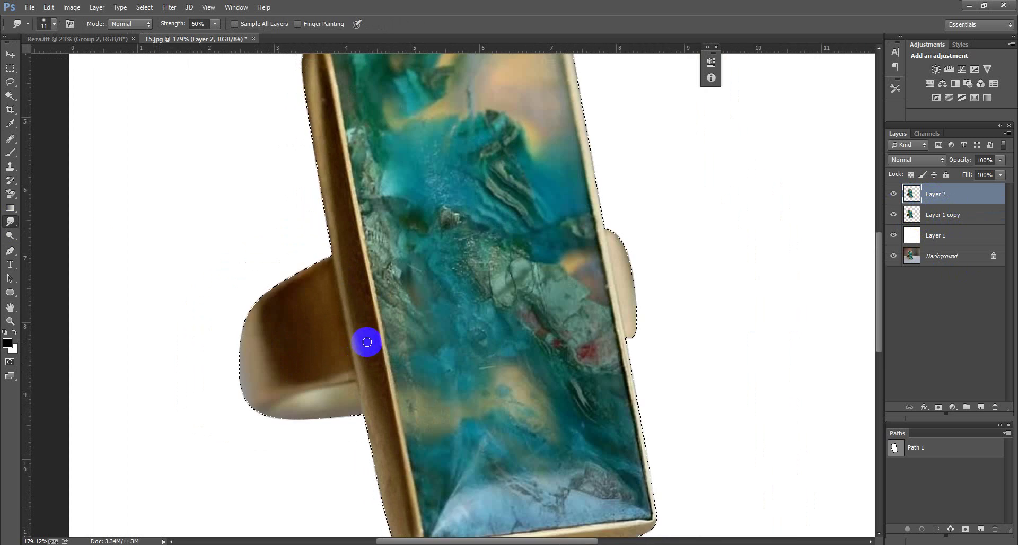
alt+scroll(366, 343, down, 3)
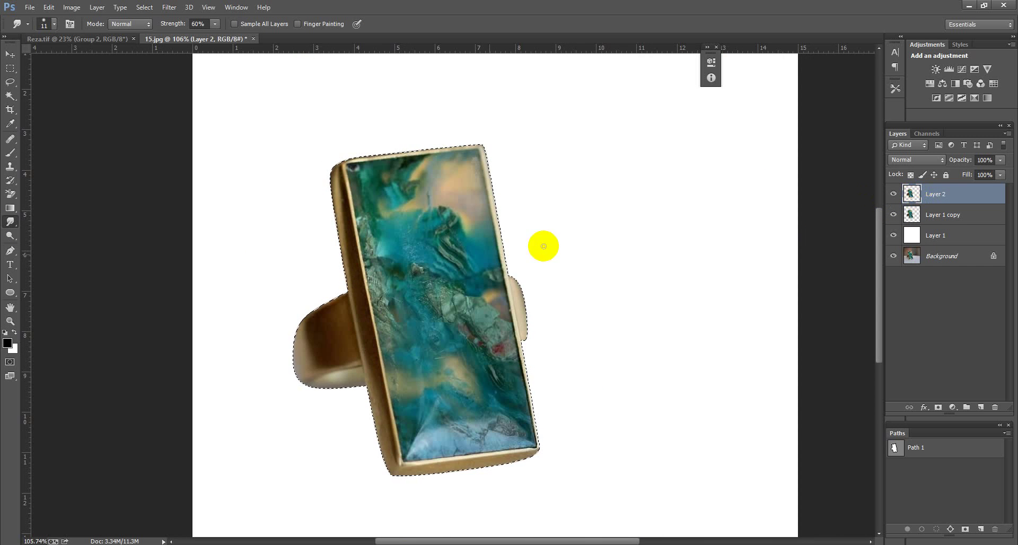
alt+scroll(347, 275, up, 2)
drag(353, 293, 358, 299)
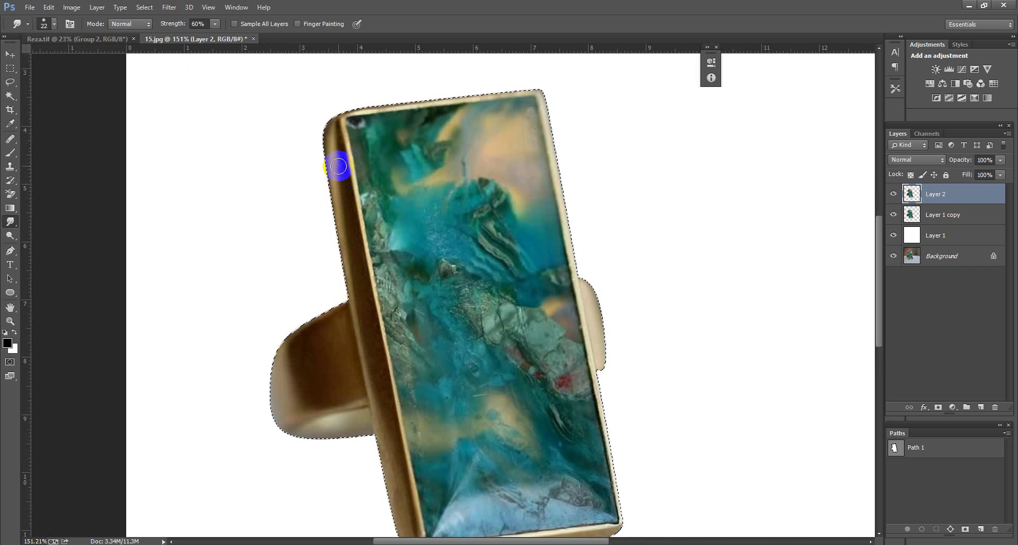
drag(339, 166, 389, 447)
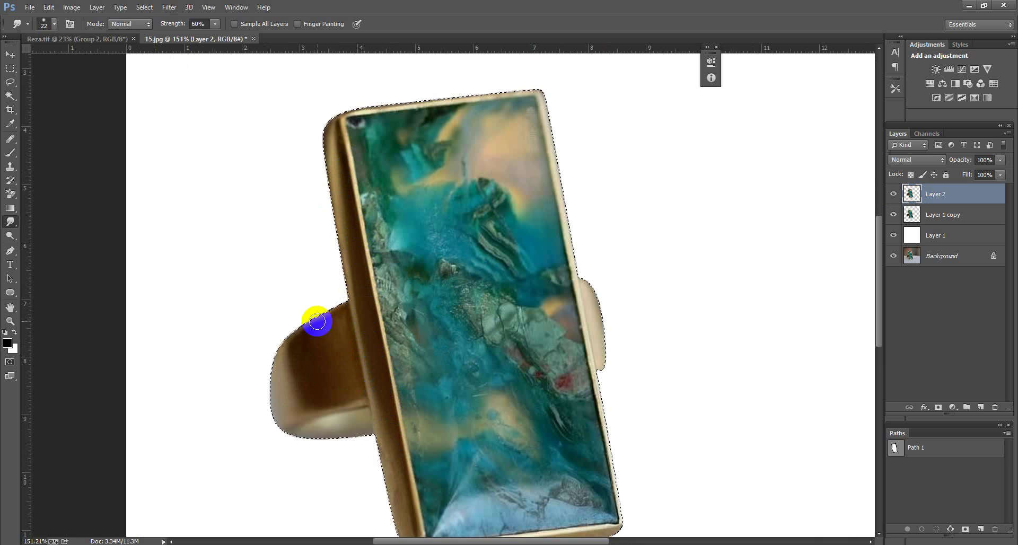
mouse_move(317, 316)
mouse_down()
mouse_move(339, 219)
mouse_move(318, 114)
mouse_move(343, 276)
mouse_move(322, 133)
mouse_up()
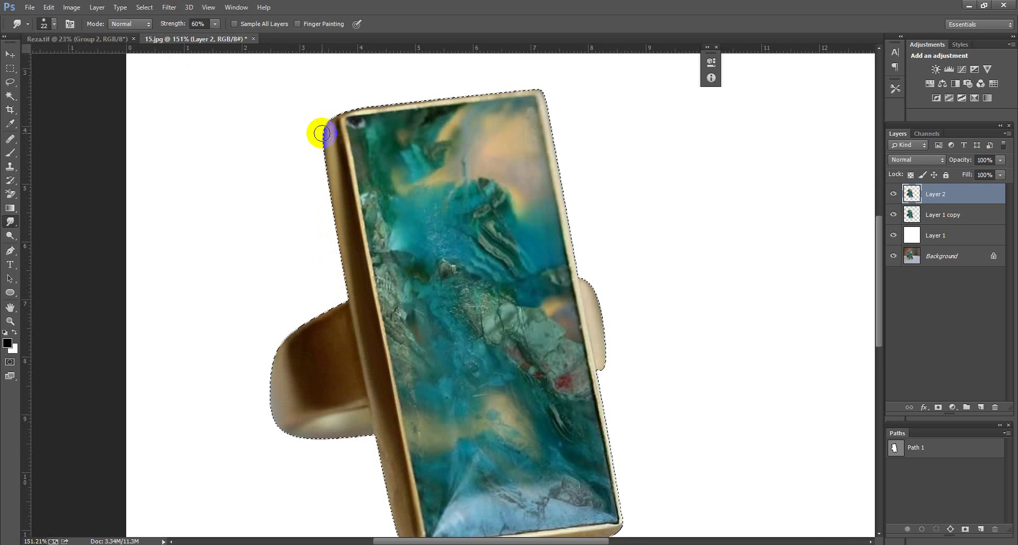
Make further smudge passes along the ring's left band edge.
scroll(345, 193, down, 3)
scroll(391, 296, up, 2)
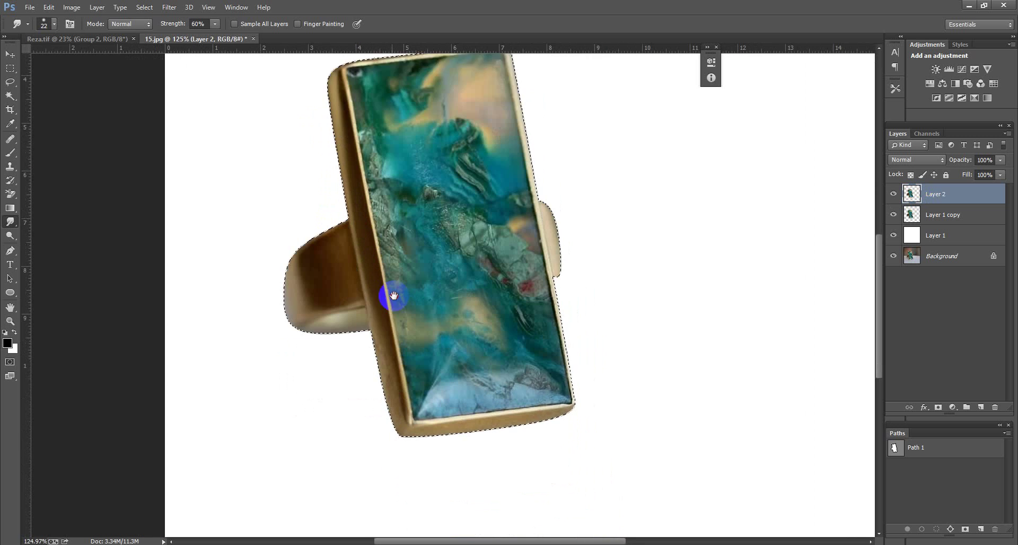
scroll(381, 306, down, 1)
scroll(382, 306, down, 1)
scroll(381, 306, up, 1)
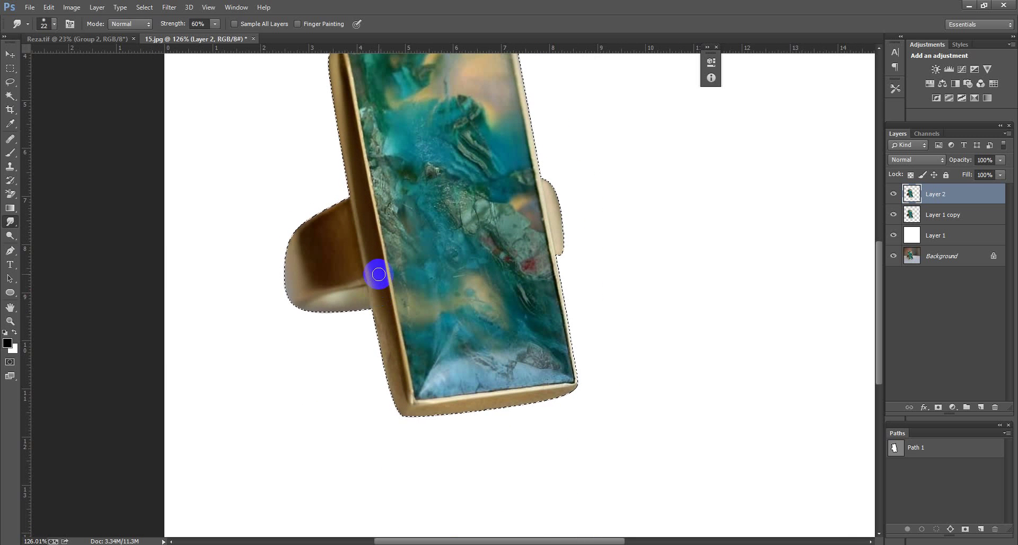
drag(382, 305, 391, 363)
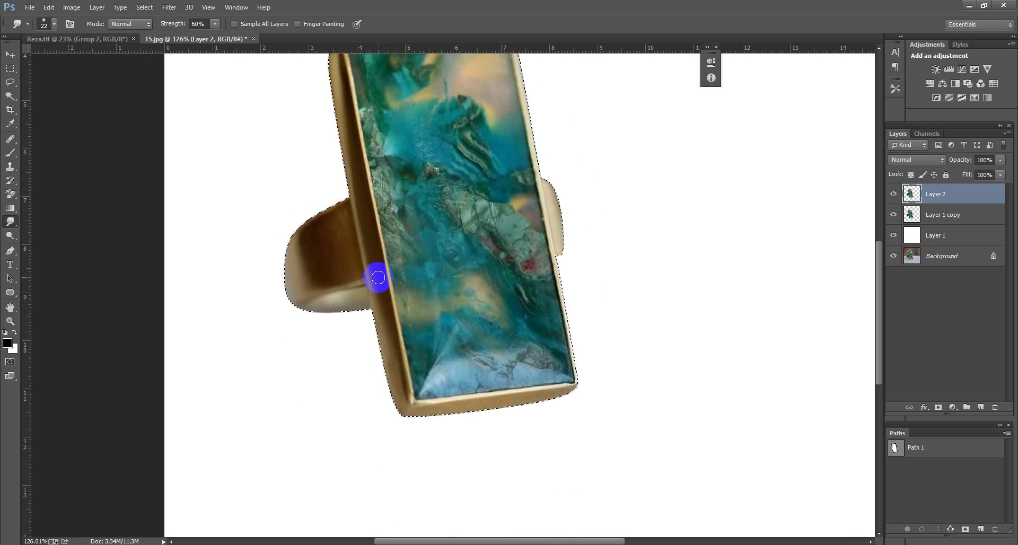
mouse_move(374, 311)
mouse_down()
mouse_move(411, 407)
mouse_move(431, 418)
mouse_move(665, 391)
mouse_move(696, 372)
mouse_up()
Smudge the frame's bottom edge and bottom corners, shrinking the brush to 12 px.
scroll(420, 415, up, 3)
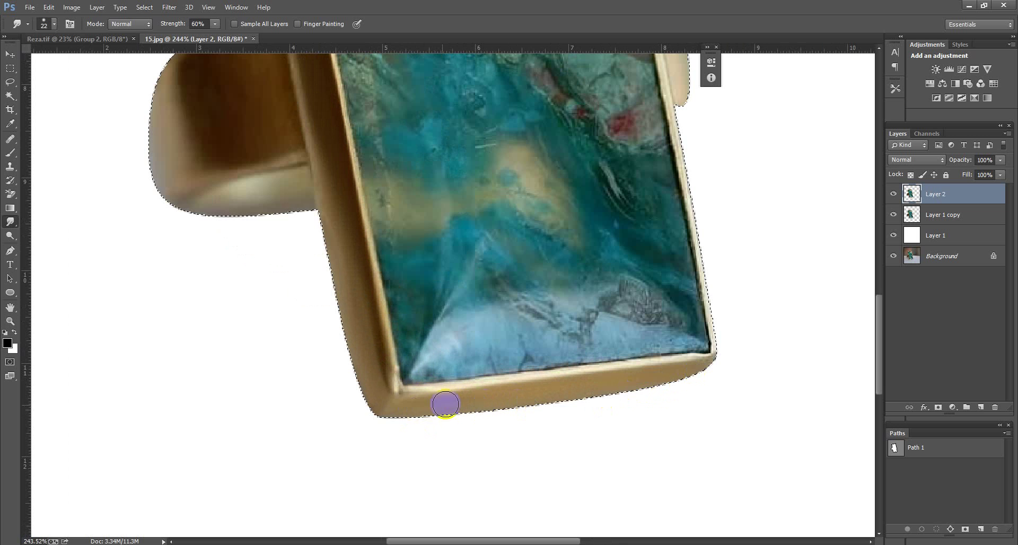
mouse_move(392, 409)
mouse_down()
mouse_move(372, 422)
mouse_move(566, 417)
mouse_move(715, 370)
mouse_move(652, 370)
mouse_up()
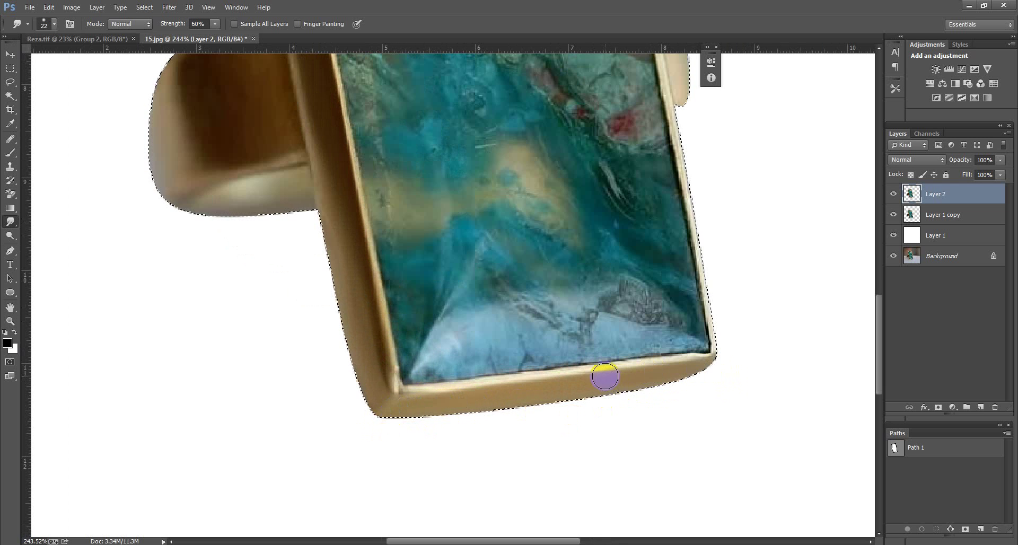
drag(595, 356, 591, 362)
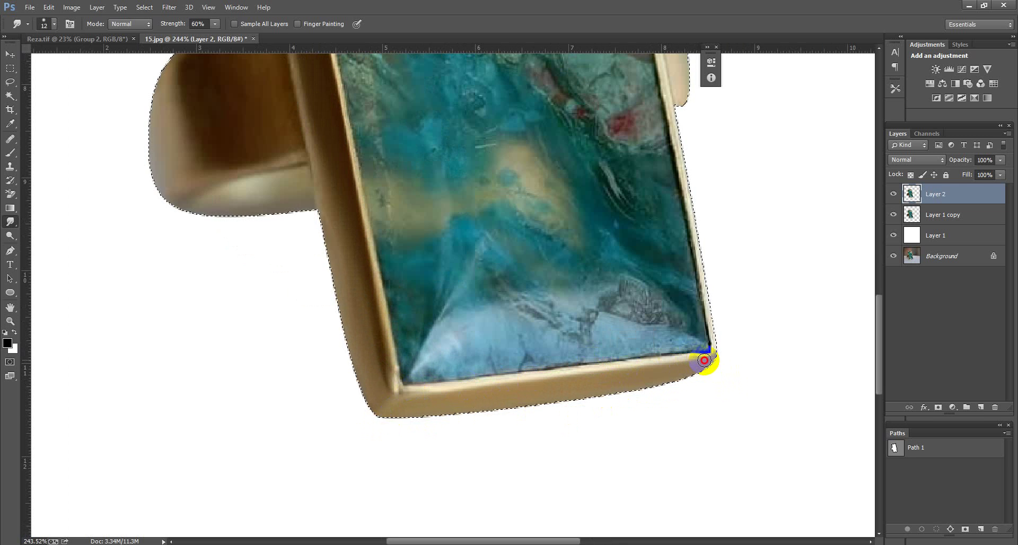
drag(703, 361, 448, 389)
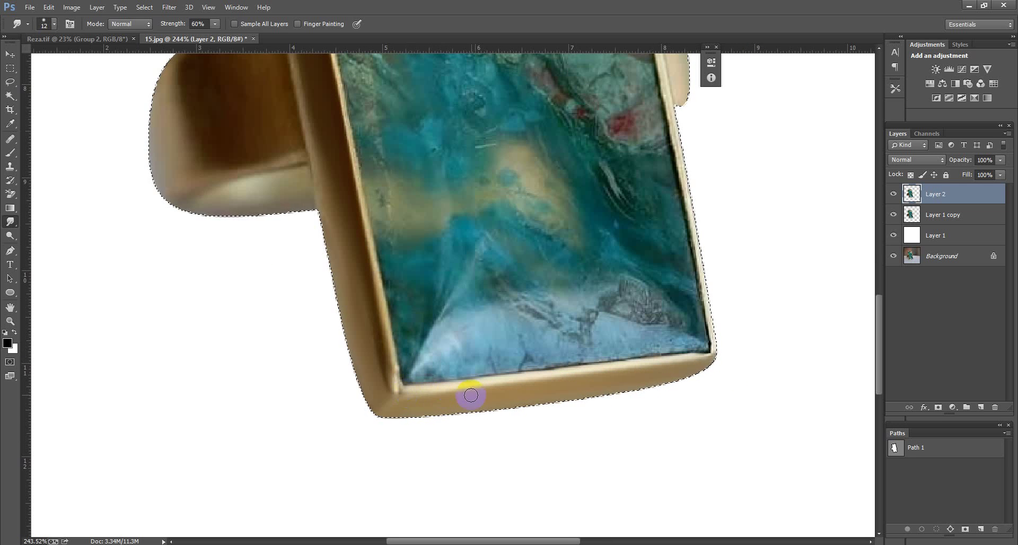
scroll(648, 279, down, 2)
scroll(377, 220, down, 2)
drag(412, 151, 439, 245)
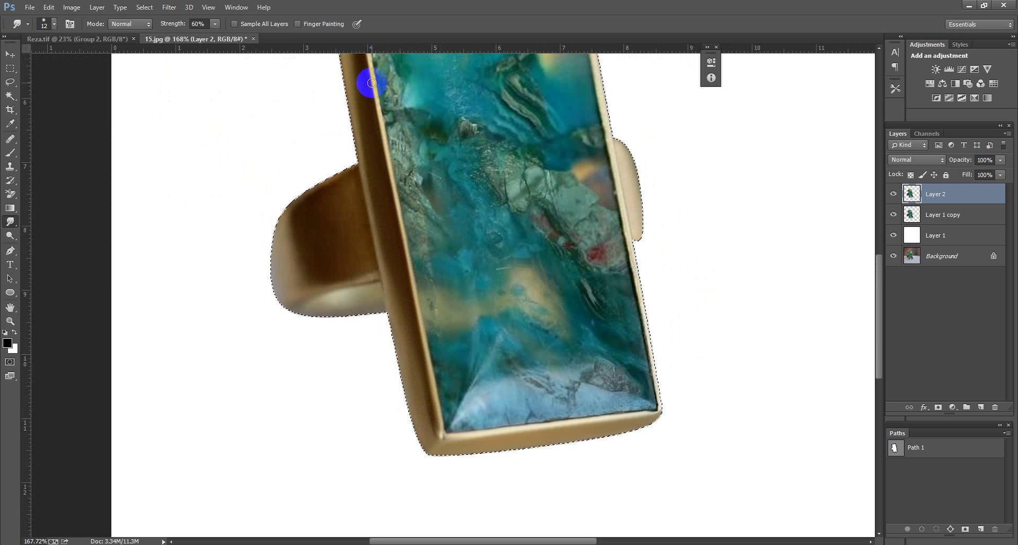
Smudge along the ring's top edge.
mouse_move(377, 129)
mouse_down()
mouse_move(397, 288)
mouse_move(375, 165)
mouse_move(399, 144)
mouse_move(586, 127)
mouse_up()
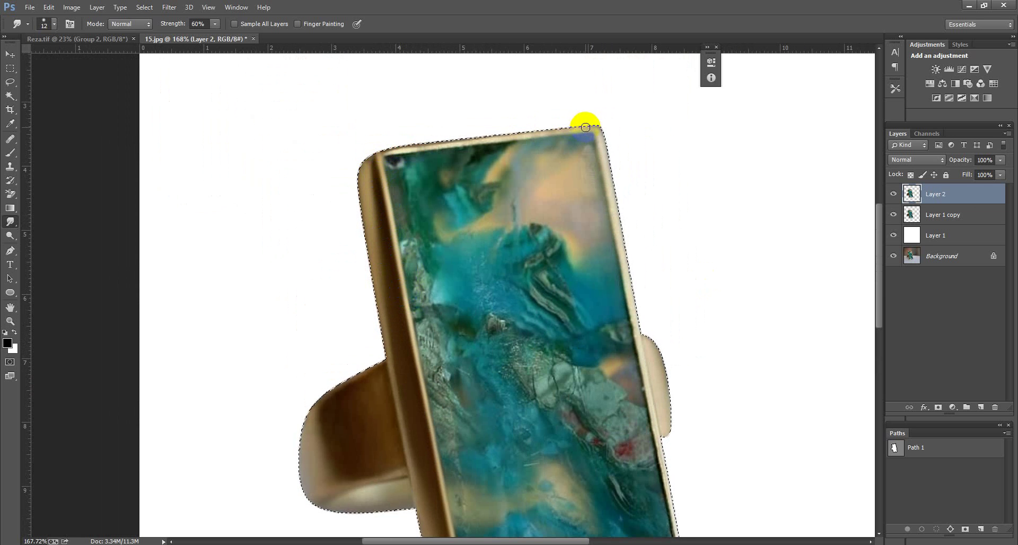
mouse_move(401, 147)
mouse_down()
mouse_move(464, 129)
mouse_move(595, 129)
mouse_move(636, 324)
mouse_move(594, 140)
mouse_up()
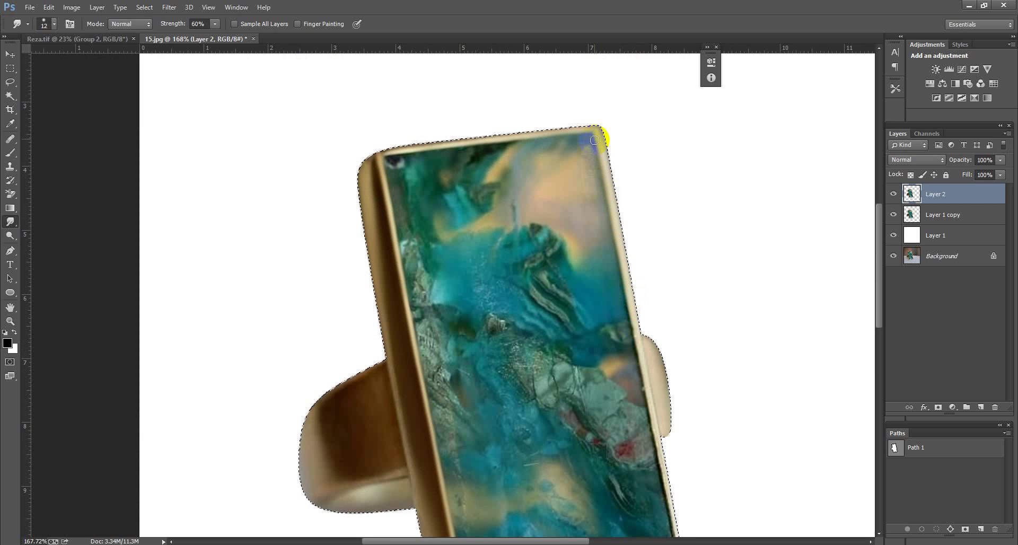
mouse_move(656, 278)
mouse_down()
mouse_move(570, 157)
mouse_move(551, 153)
mouse_move(592, 324)
mouse_move(550, 166)
mouse_move(567, 182)
mouse_move(609, 439)
mouse_move(584, 331)
mouse_move(610, 435)
mouse_up()
scroll(584, 193, up, 1)
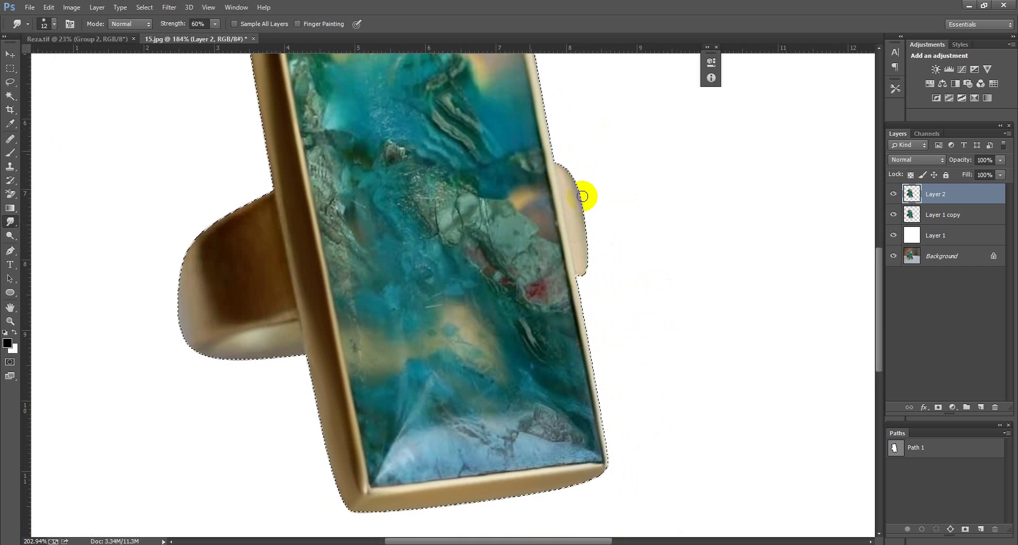
scroll(579, 201, up, 1)
Reshape the right-edge bump with a 24 px brush, then drag dark brown up the left band.
alt+right_click(581, 205)
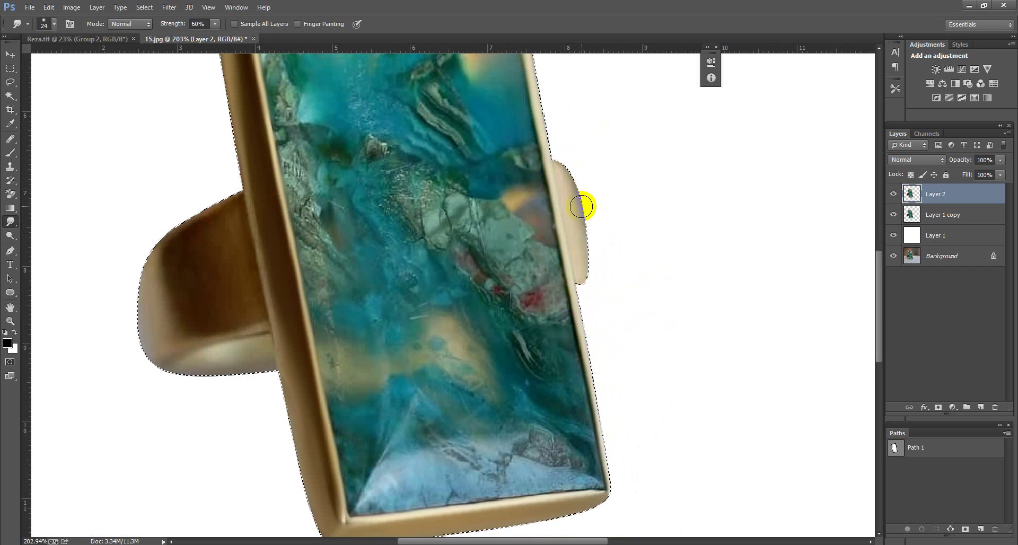
mouse_move(571, 168)
mouse_down()
mouse_move(595, 249)
mouse_move(589, 272)
mouse_up()
mouse_move(587, 227)
mouse_down()
mouse_move(589, 276)
mouse_move(584, 260)
mouse_up()
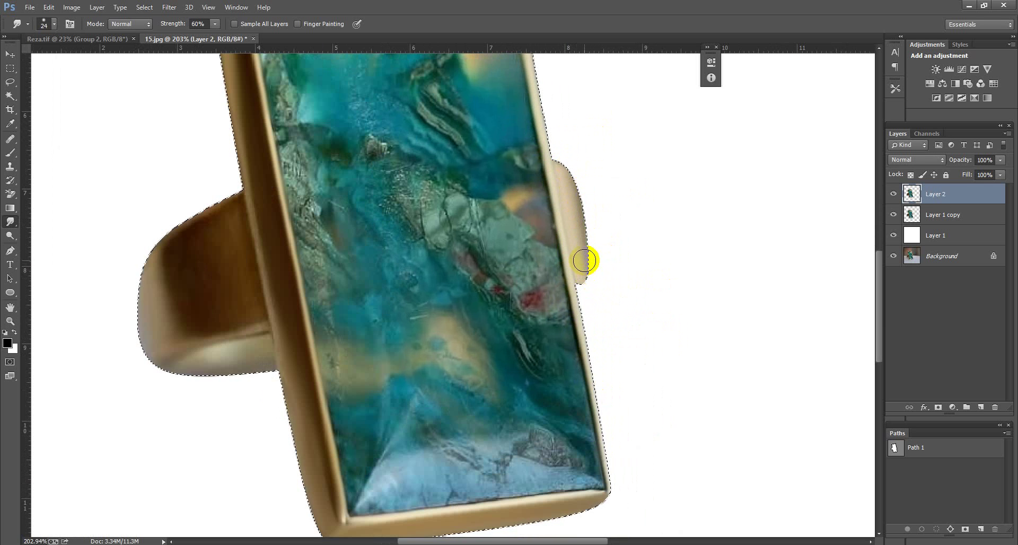
drag(565, 165, 569, 179)
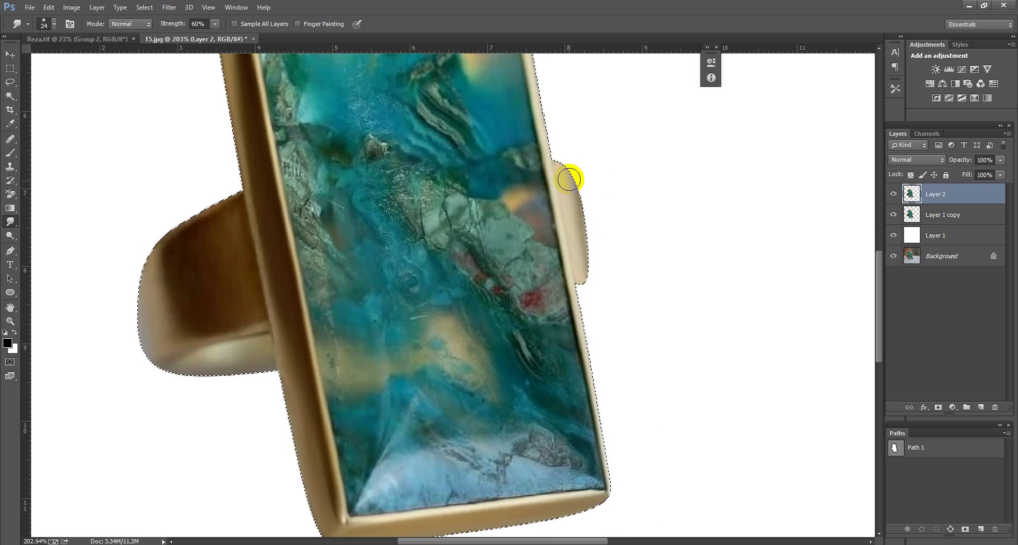
drag(597, 291, 397, 279)
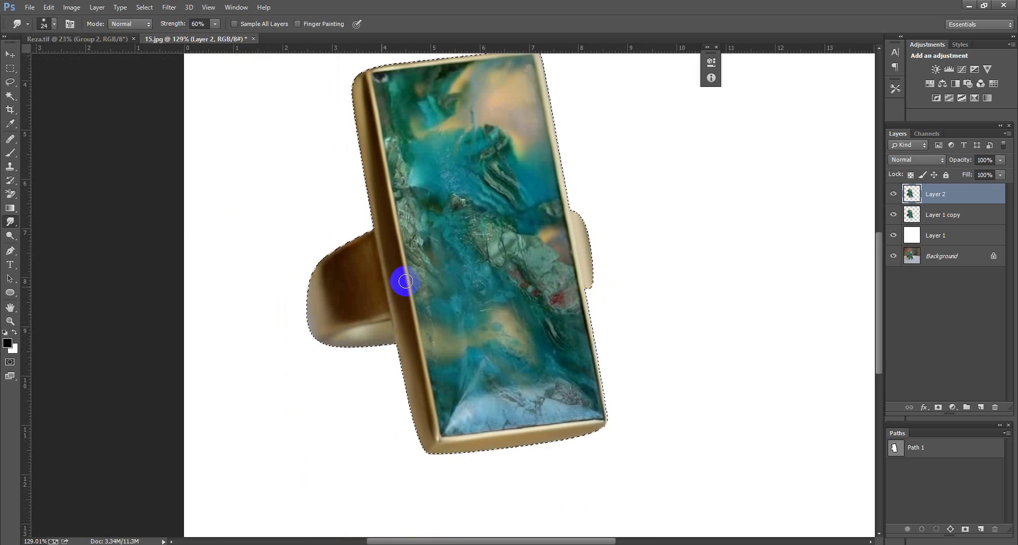
mouse_move(346, 317)
mouse_down()
mouse_move(314, 222)
mouse_move(373, 191)
mouse_up()
Smooth the band's upper-left edge and remove a speck using a 23 px brush.
key(bracketright)
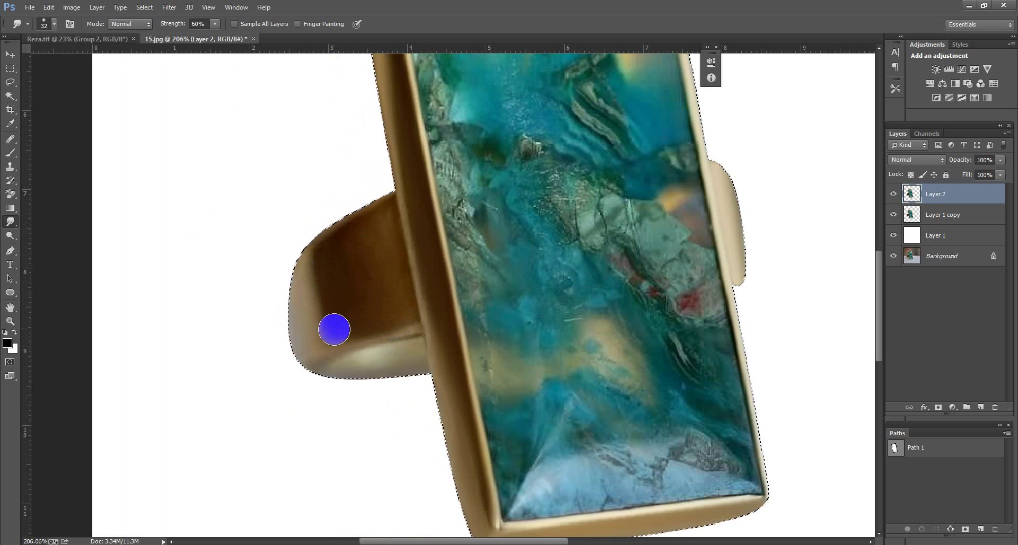
alt+right_click(355, 315)
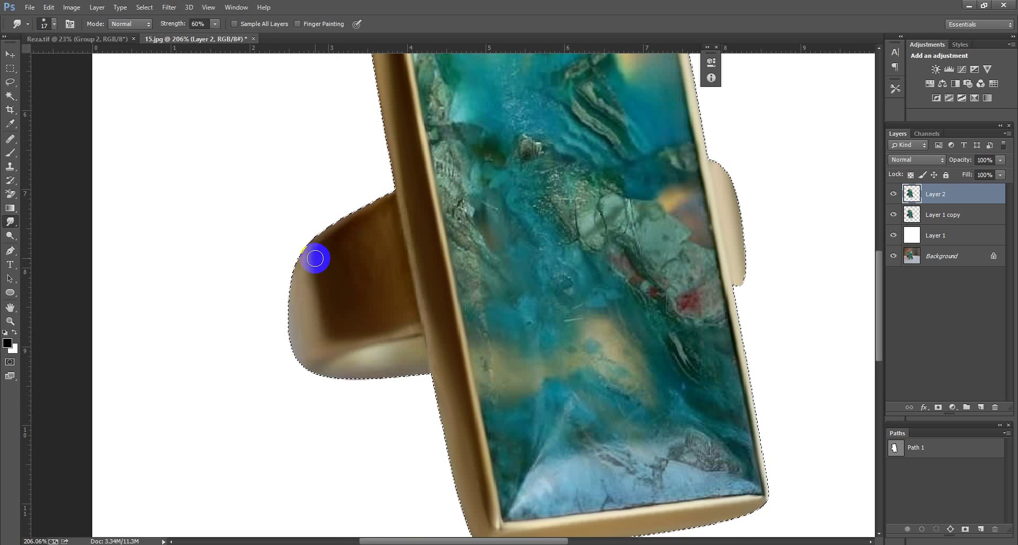
drag(314, 258, 325, 279)
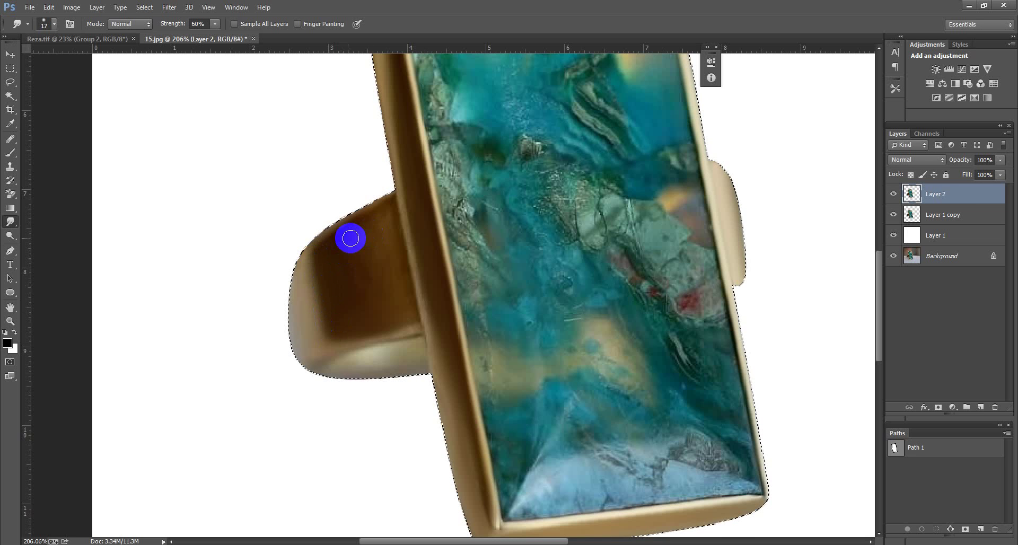
drag(387, 209, 411, 323)
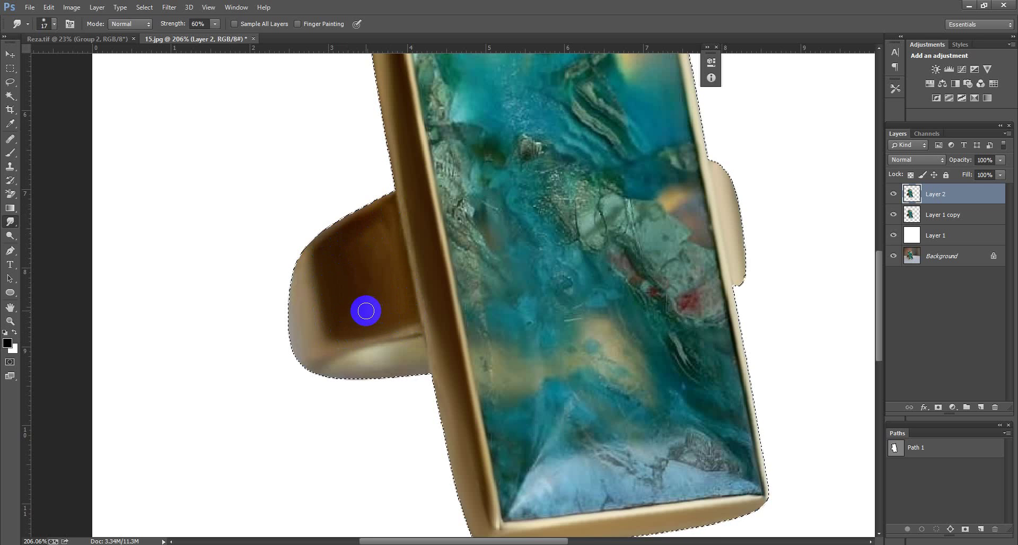
Smear and blend dark brown shading up and down the inner band.
alt+right_click(366, 311)
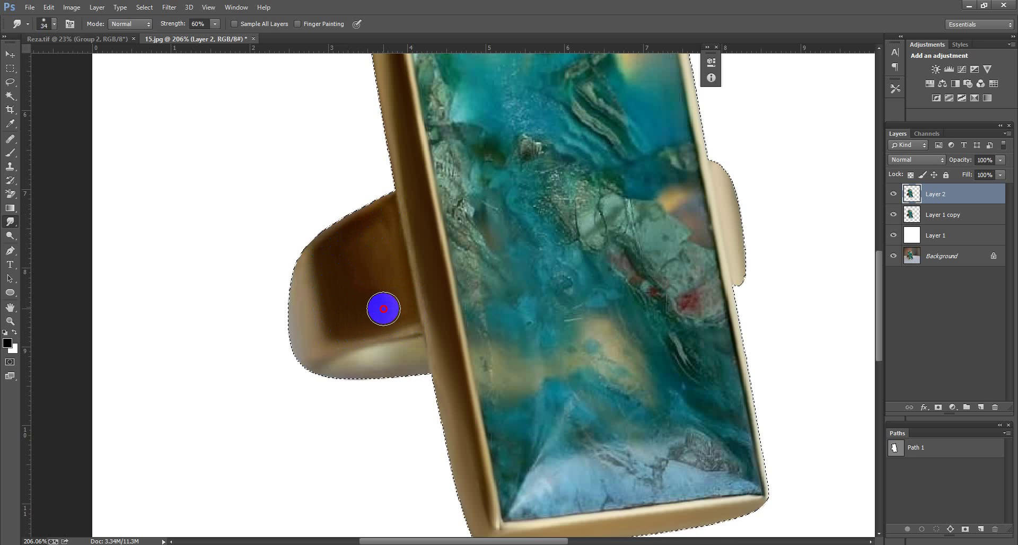
drag(383, 309, 382, 232)
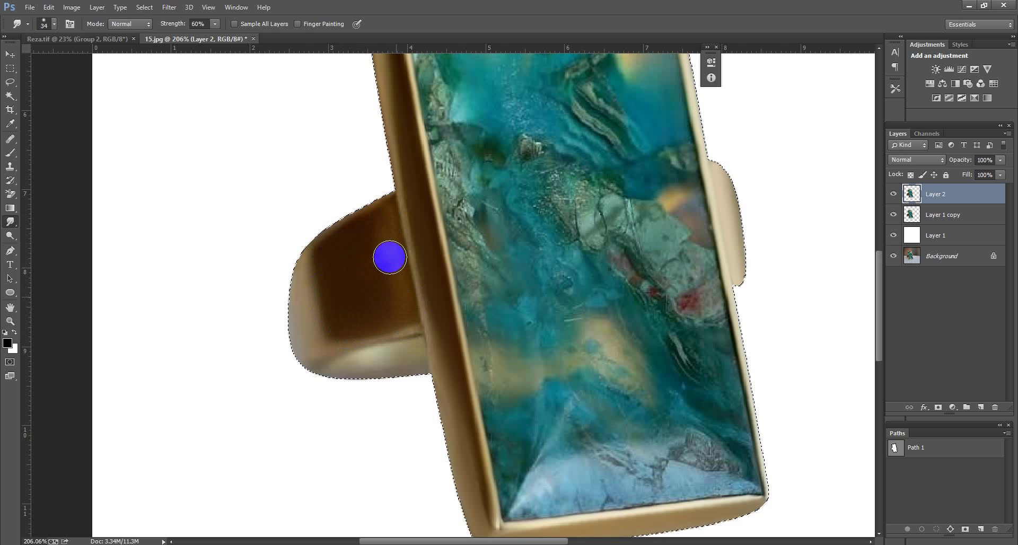
alt+right_click(381, 238)
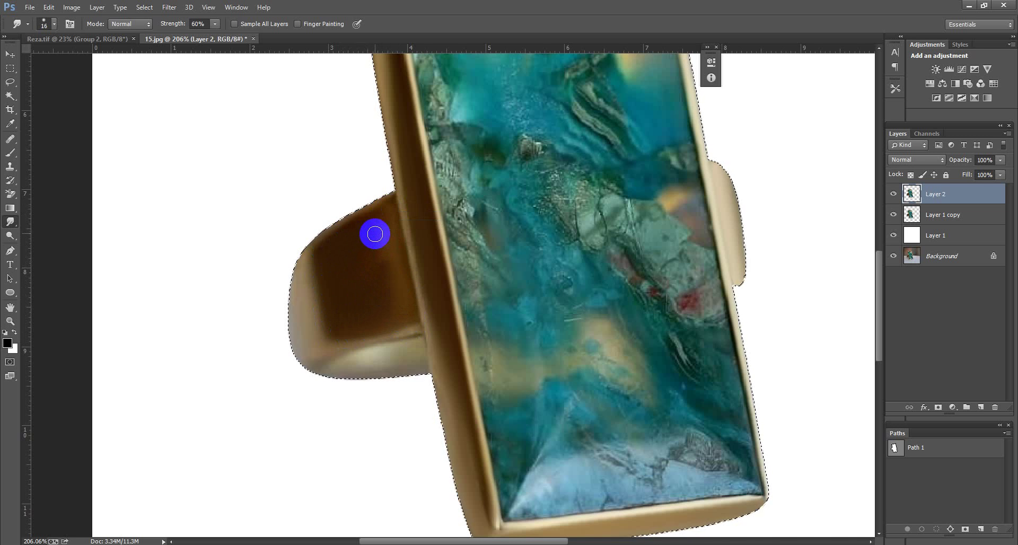
scroll(376, 225, up, 2)
mouse_move(395, 203)
mouse_down()
mouse_move(371, 230)
mouse_move(392, 223)
mouse_move(357, 263)
mouse_up()
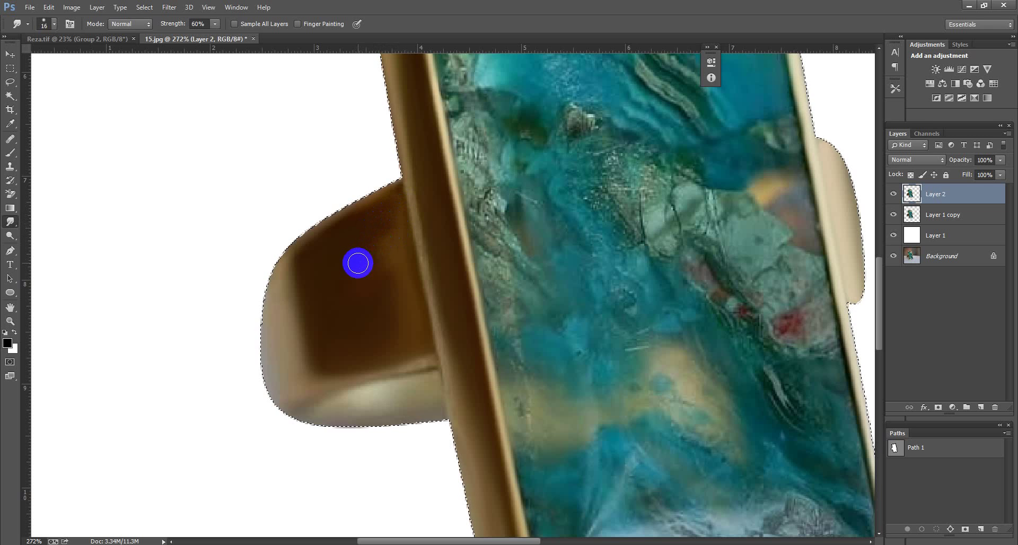
alt+right_click(358, 263)
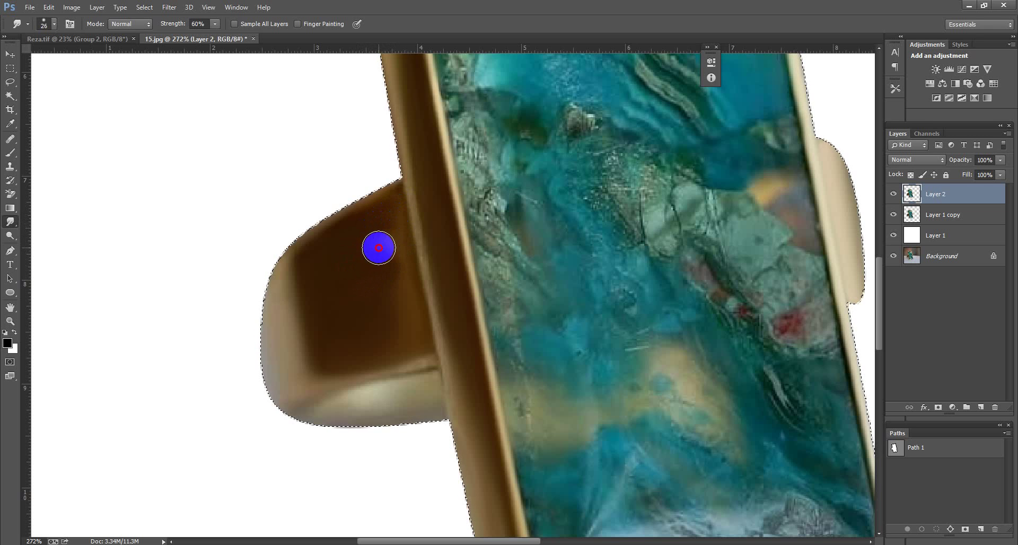
mouse_move(379, 247)
mouse_down()
mouse_move(342, 298)
mouse_move(398, 307)
mouse_move(403, 322)
mouse_move(398, 338)
mouse_move(356, 348)
mouse_move(411, 338)
mouse_move(399, 332)
mouse_move(421, 338)
mouse_move(396, 225)
mouse_move(414, 324)
mouse_move(391, 232)
mouse_move(400, 205)
mouse_move(425, 350)
mouse_move(404, 241)
mouse_move(416, 340)
mouse_move(409, 313)
mouse_up()
key(bracketleft)
key(bracketleft)
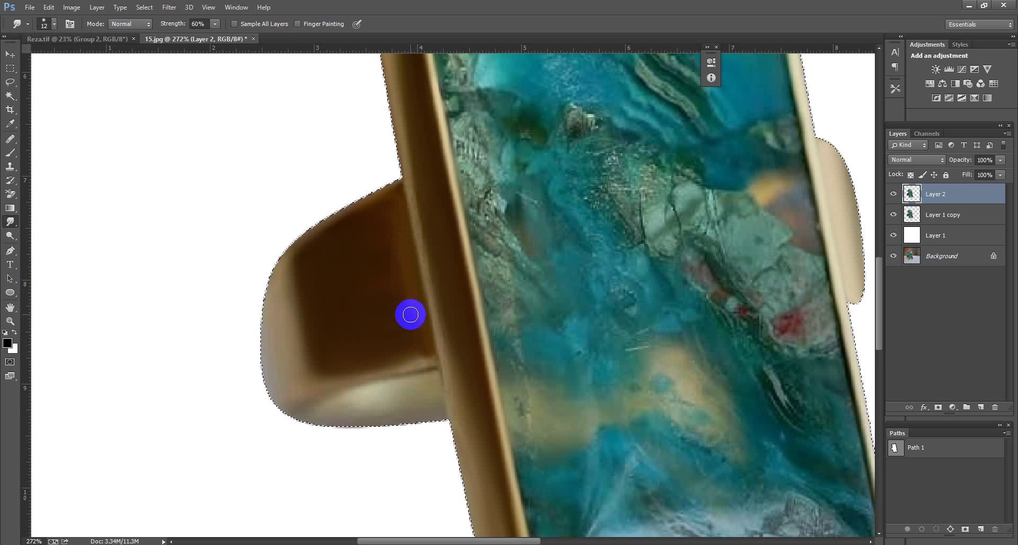
Blend the brown along the ring's inner face and across the interior with a 25 px brush.
scroll(410, 314, down, 2)
scroll(380, 265, up, 2)
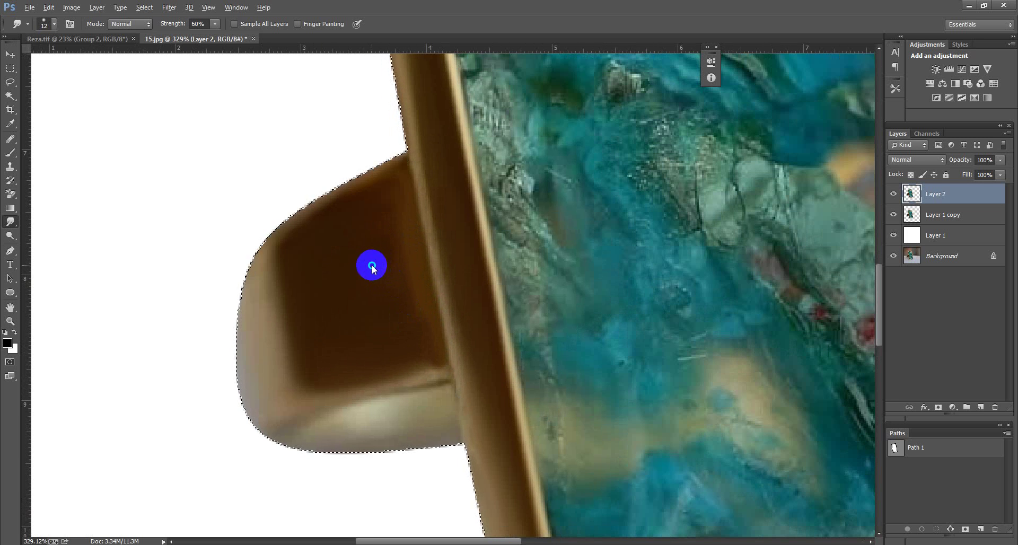
drag(371, 266, 387, 266)
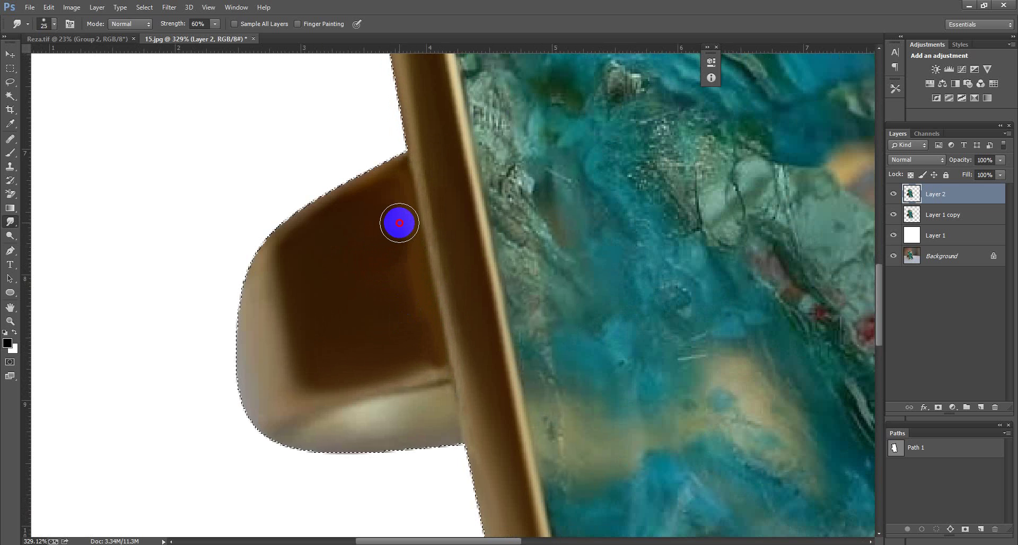
drag(402, 257, 412, 341)
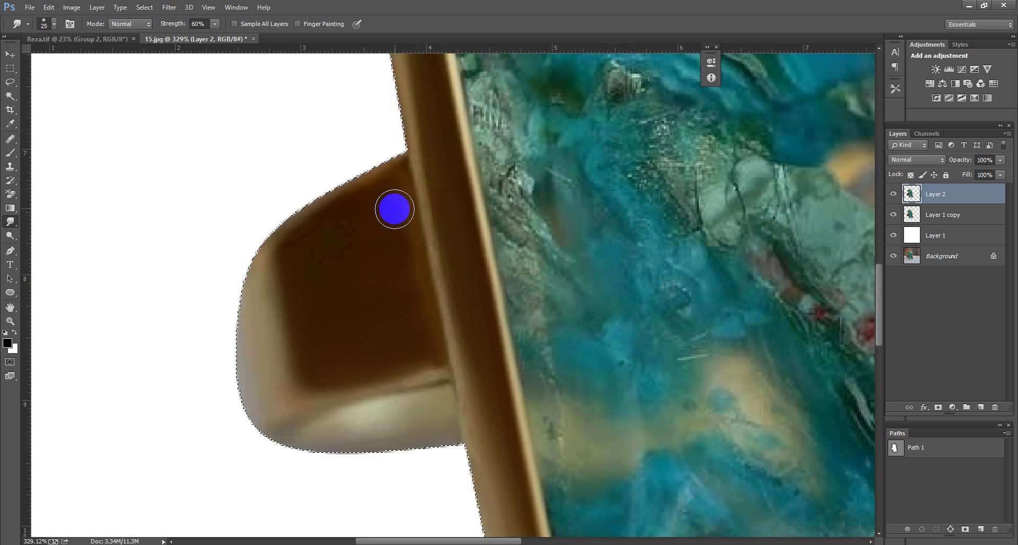
drag(395, 209, 394, 194)
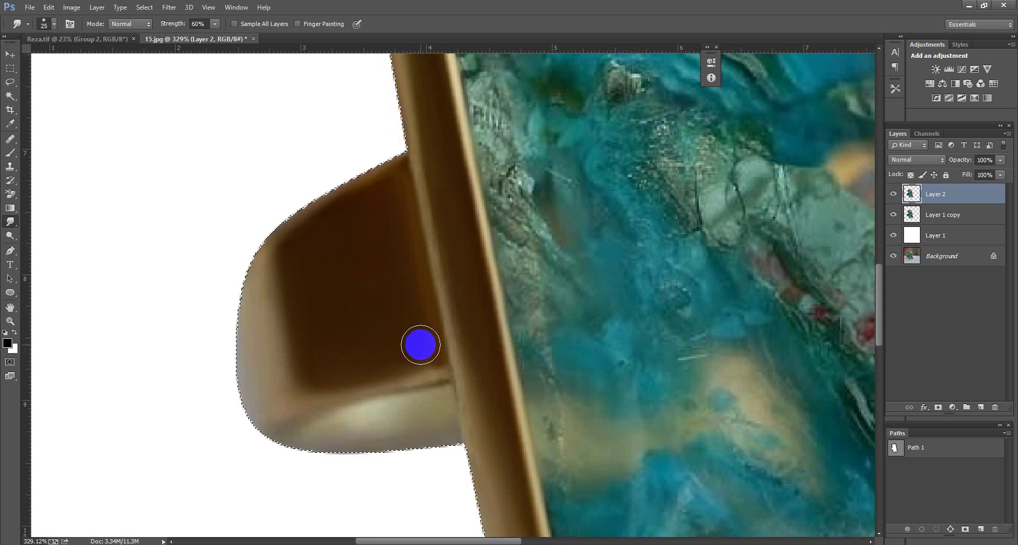
scroll(414, 341, down, 1)
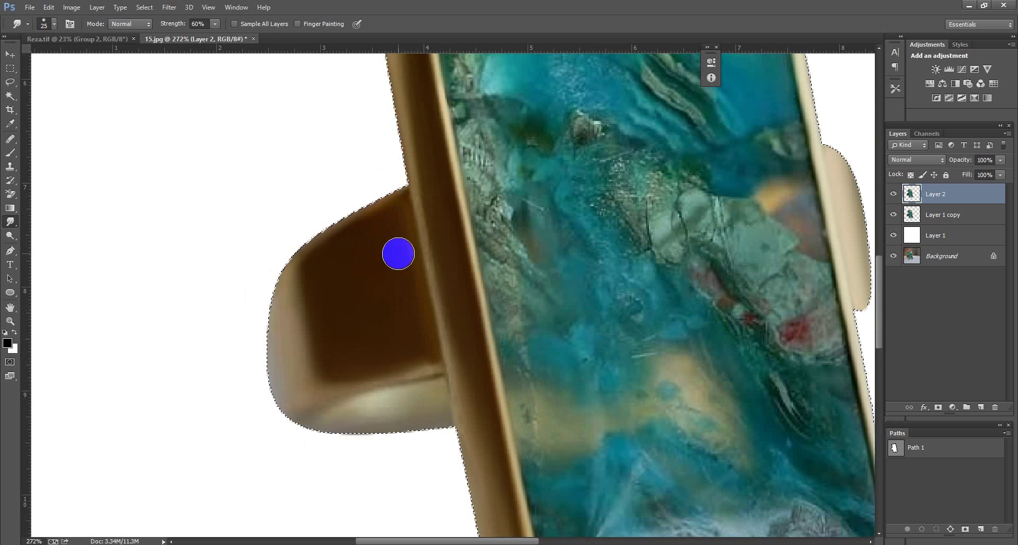
mouse_move(411, 328)
mouse_down()
mouse_move(395, 274)
mouse_move(399, 309)
mouse_move(293, 371)
mouse_up()
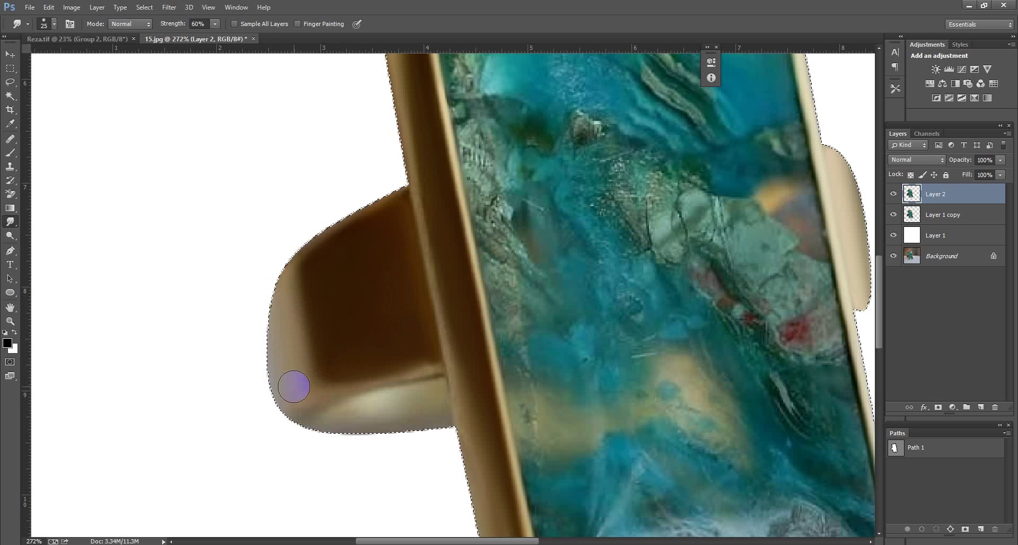
Smooth the band's lower-left edge and soften the lower highlight with a 19 px brush.
mouse_move(294, 391)
mouse_down()
mouse_move(272, 425)
mouse_move(277, 415)
mouse_up()
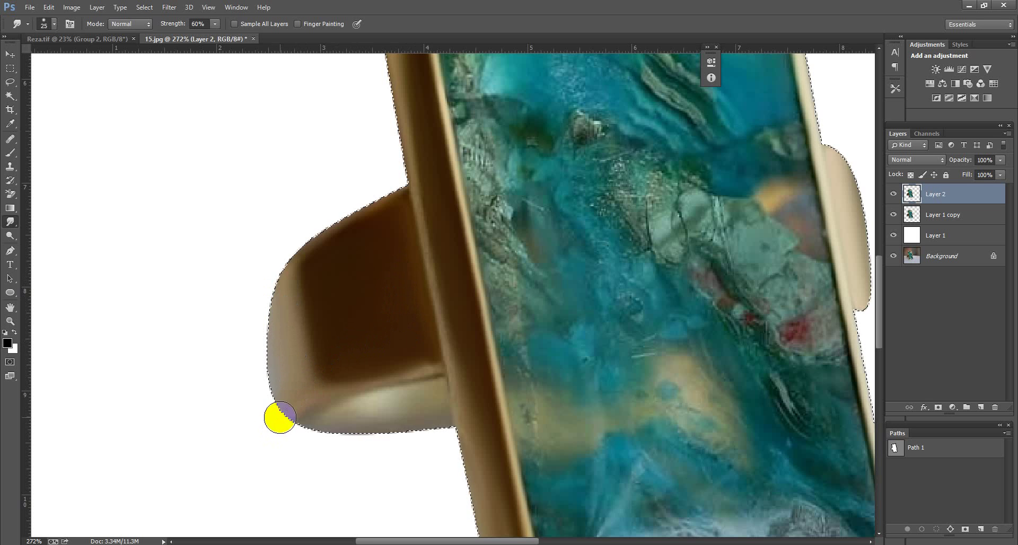
mouse_move(297, 379)
mouse_down()
mouse_move(276, 401)
mouse_move(274, 287)
mouse_move(298, 216)
mouse_move(293, 238)
mouse_move(389, 187)
mouse_move(300, 234)
mouse_move(309, 248)
mouse_up()
scroll(381, 414, up, 2)
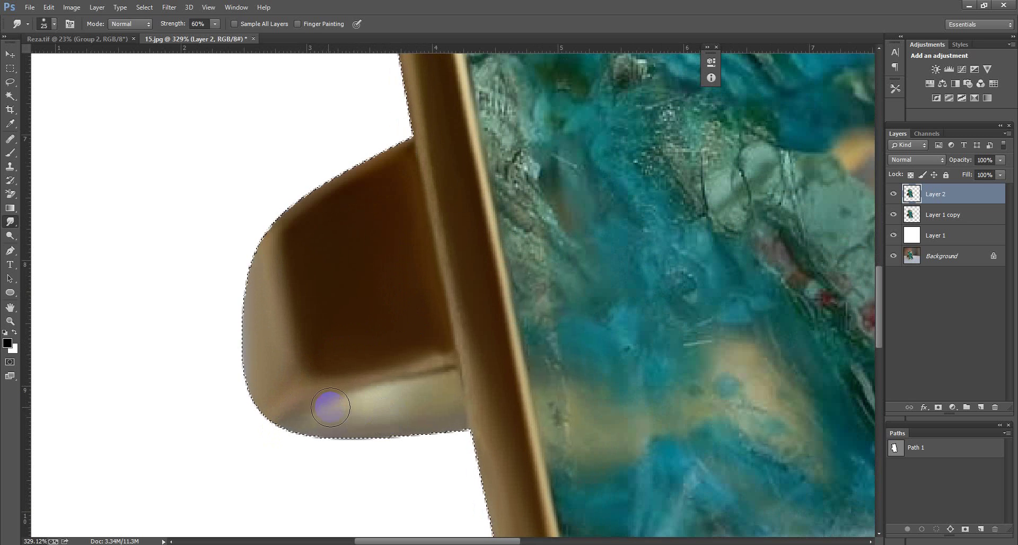
mouse_move(329, 404)
mouse_down()
mouse_move(298, 391)
mouse_move(262, 425)
mouse_move(281, 399)
mouse_move(262, 363)
mouse_move(230, 377)
mouse_move(243, 368)
mouse_move(241, 278)
mouse_move(257, 291)
mouse_up()
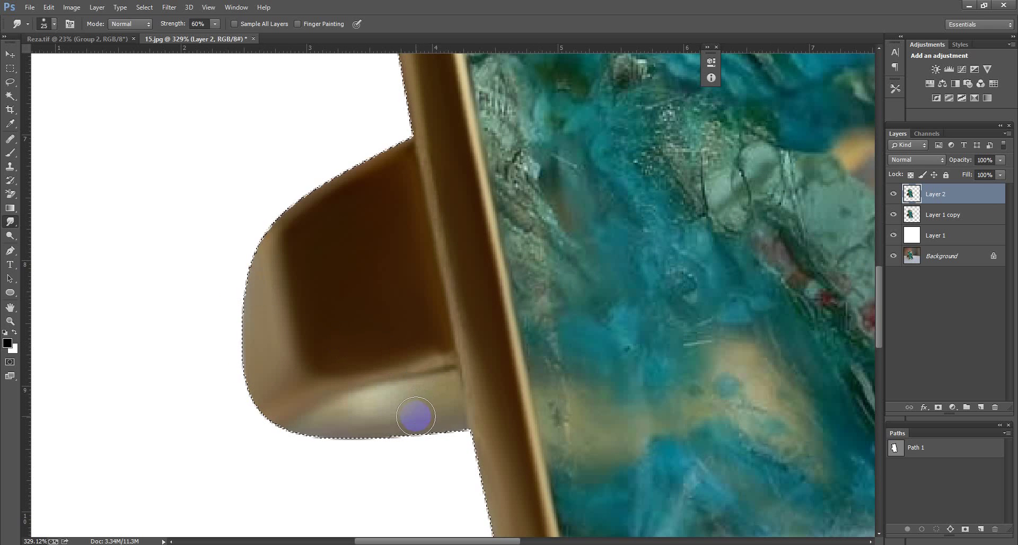
drag(351, 412, 345, 412)
drag(442, 403, 441, 401)
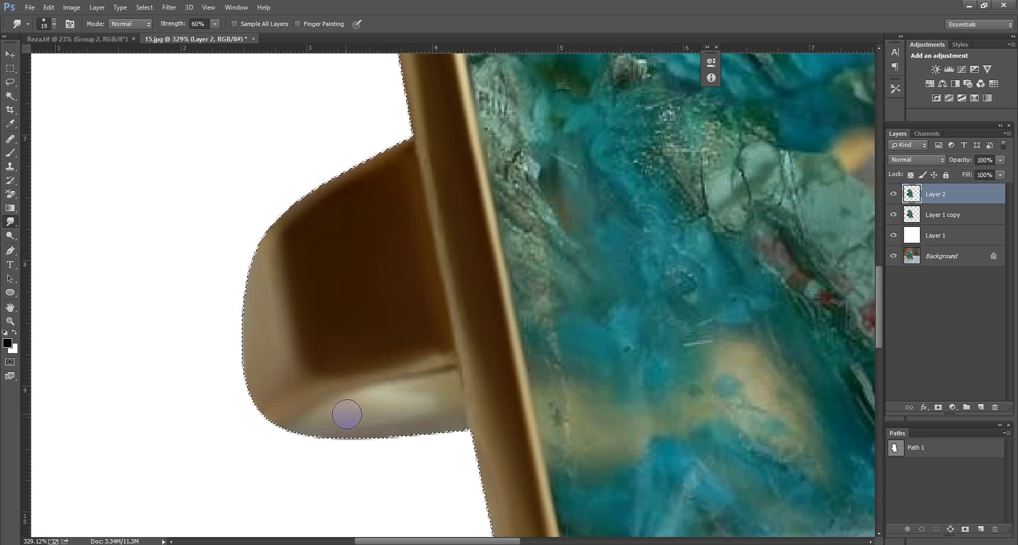
drag(346, 414, 407, 405)
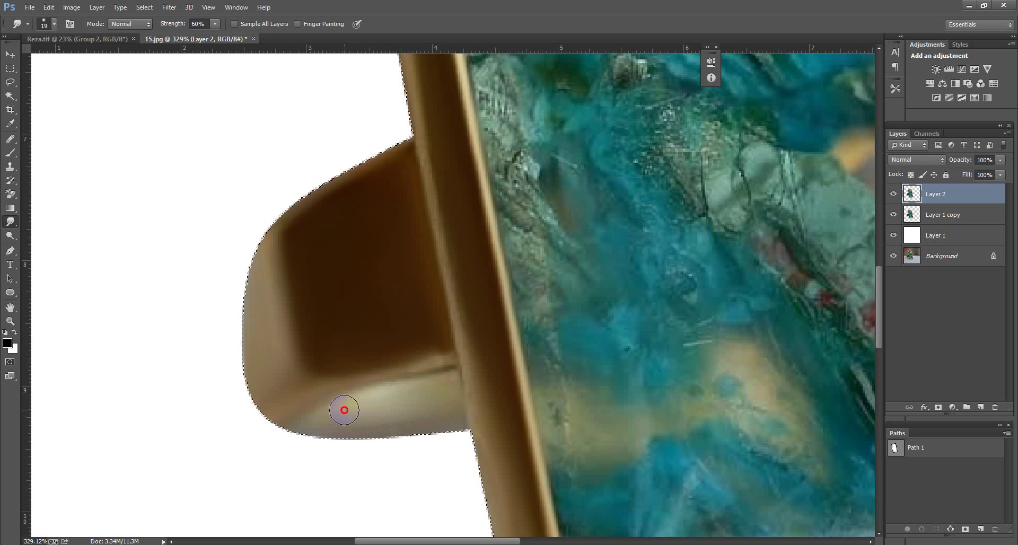
mouse_move(344, 409)
mouse_down()
mouse_move(419, 399)
mouse_move(340, 384)
mouse_move(445, 360)
mouse_move(345, 378)
mouse_move(450, 358)
mouse_move(323, 374)
mouse_move(339, 377)
mouse_move(465, 286)
mouse_move(422, 141)
mouse_move(474, 418)
mouse_move(432, 131)
mouse_up()
Smooth the gem frame's left edge down to the corner.
scroll(451, 238, down, 1)
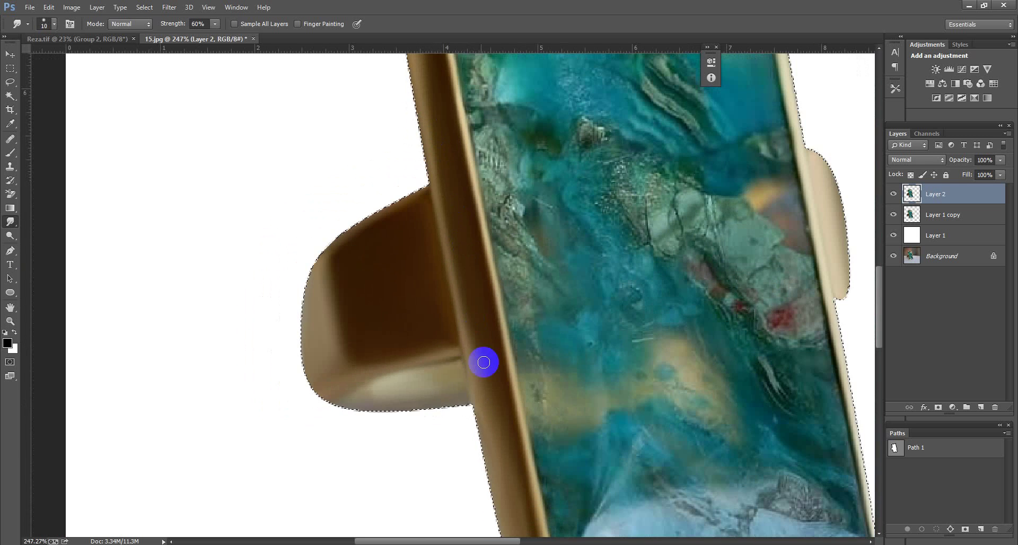
scroll(480, 275, down, 3)
mouse_move(461, 187)
mouse_down()
mouse_move(450, 173)
mouse_move(491, 318)
mouse_move(502, 417)
mouse_up()
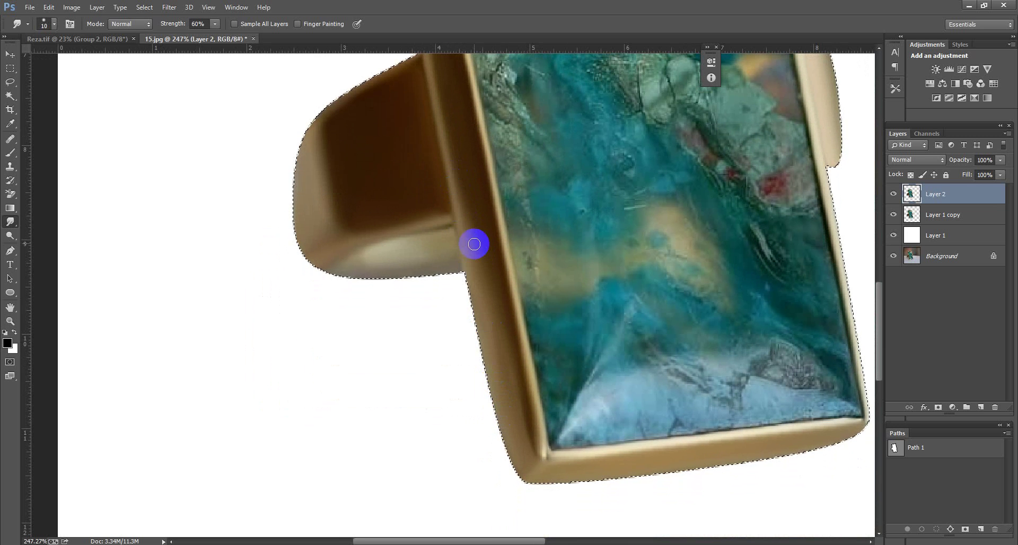
drag(468, 234, 500, 426)
Add a new empty Layer 3 above Layer 2 and switch to the Reza.tif reference.
scroll(499, 425, down, 1)
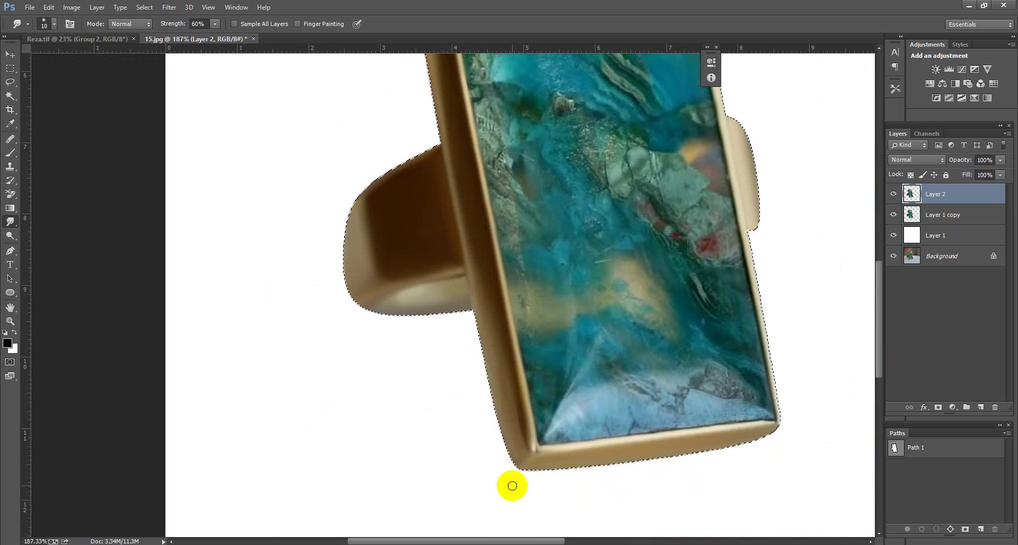
scroll(493, 297, down, 1)
scroll(493, 297, down, 1)
scroll(589, 317, down, 1)
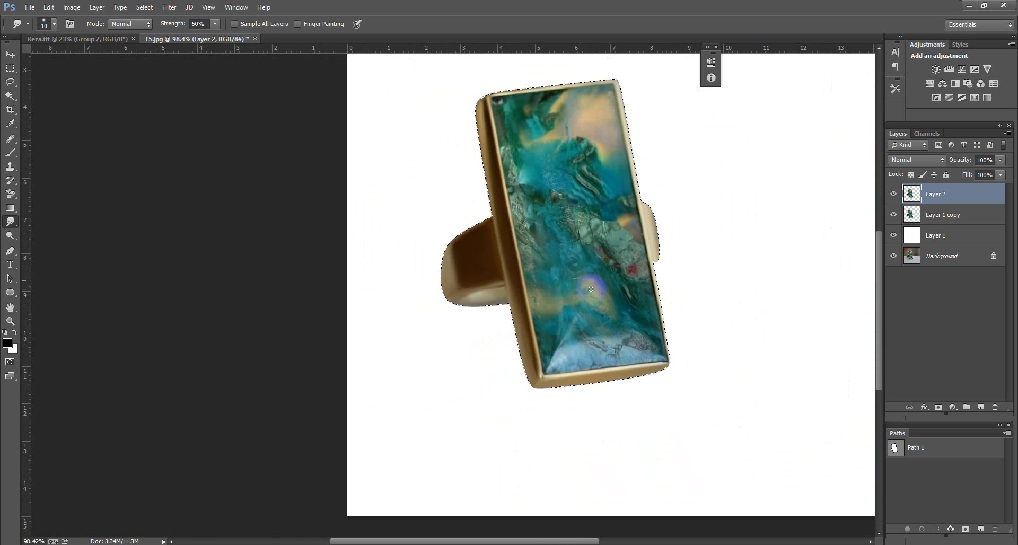
drag(910, 195, 984, 409)
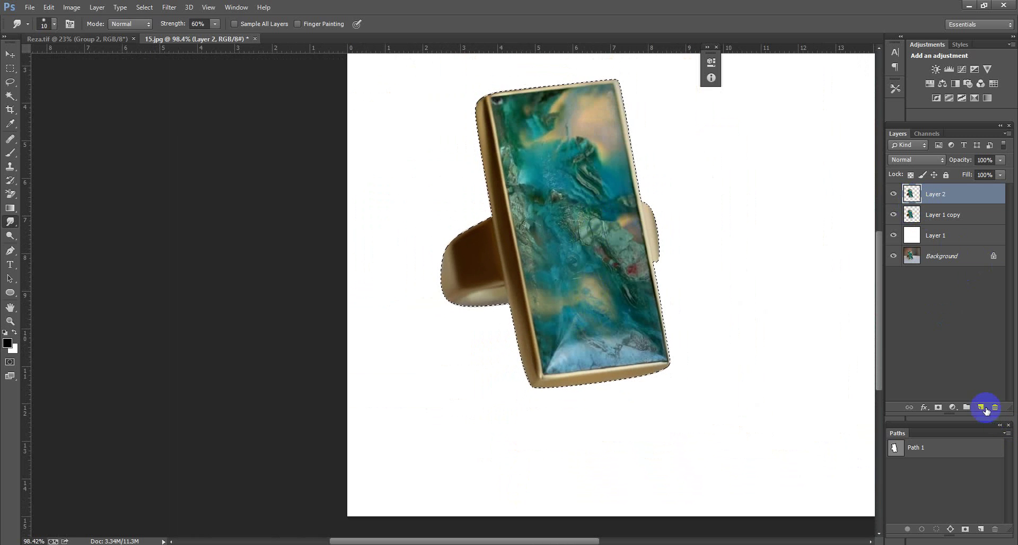
click(106, 40)
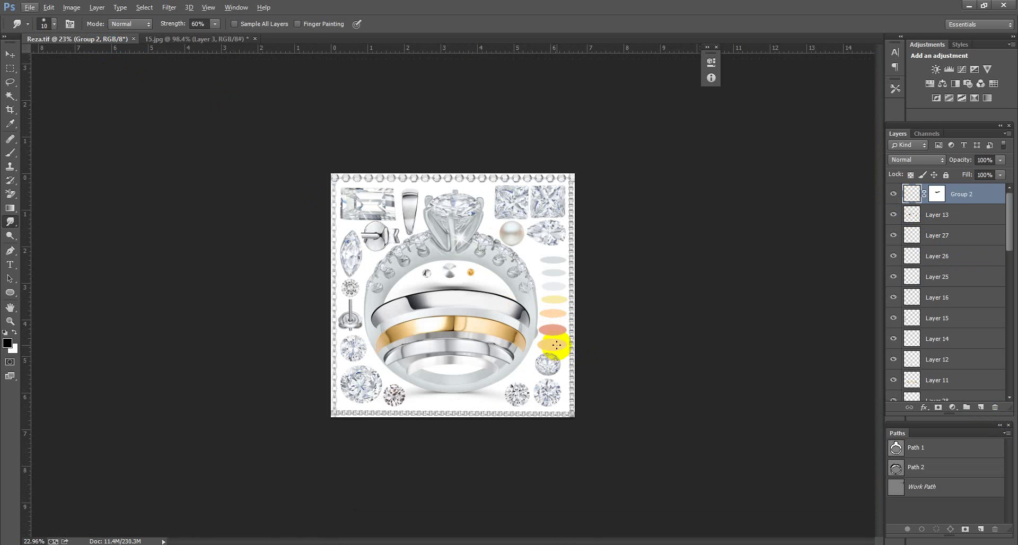
Sample the gold colour from the Reza.tif reference sheet.
key(b)
alt+click(557, 345)
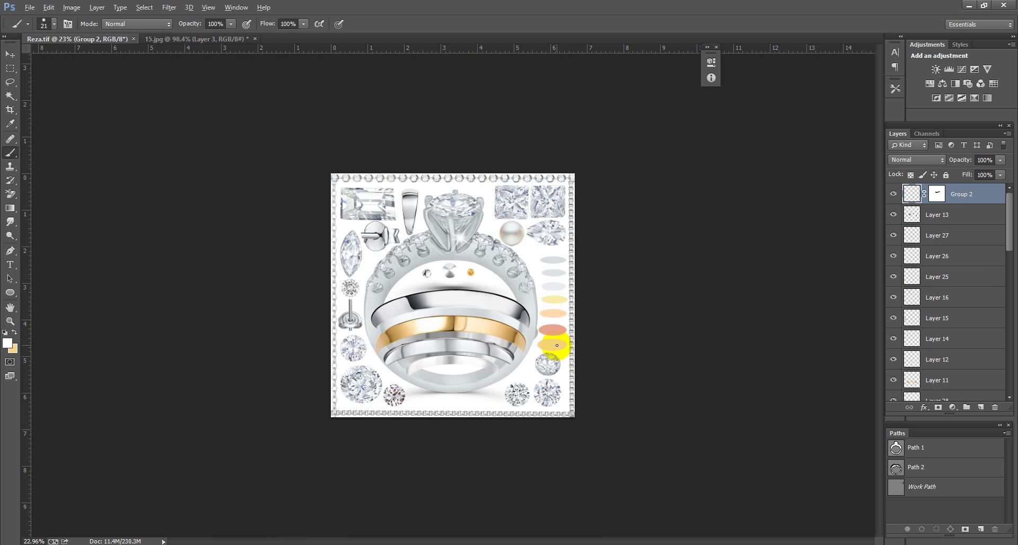
click(195, 33)
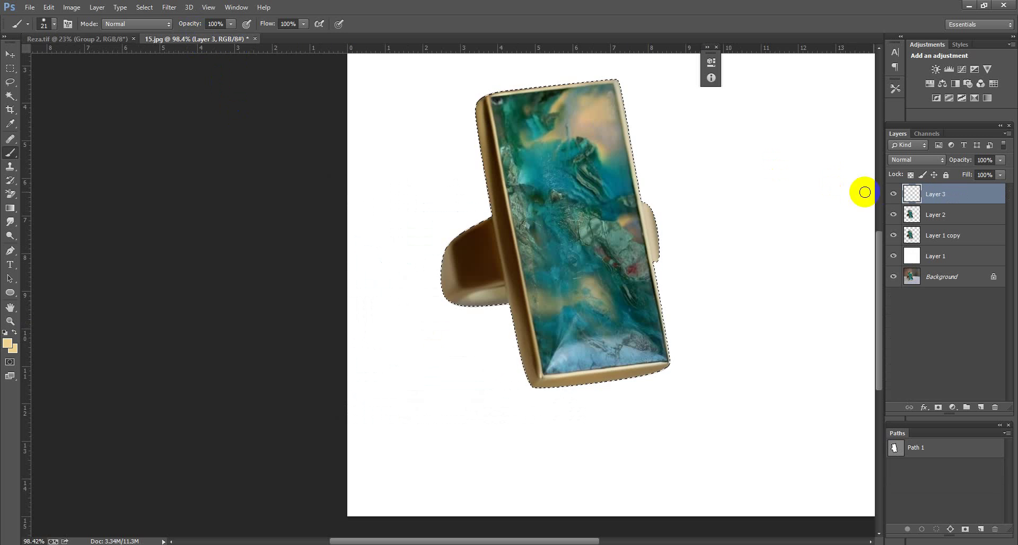
Fill the ring selection on Layer 3 with tan, blend it as Color, and add a layer mask.
key(alt+BackSpace)
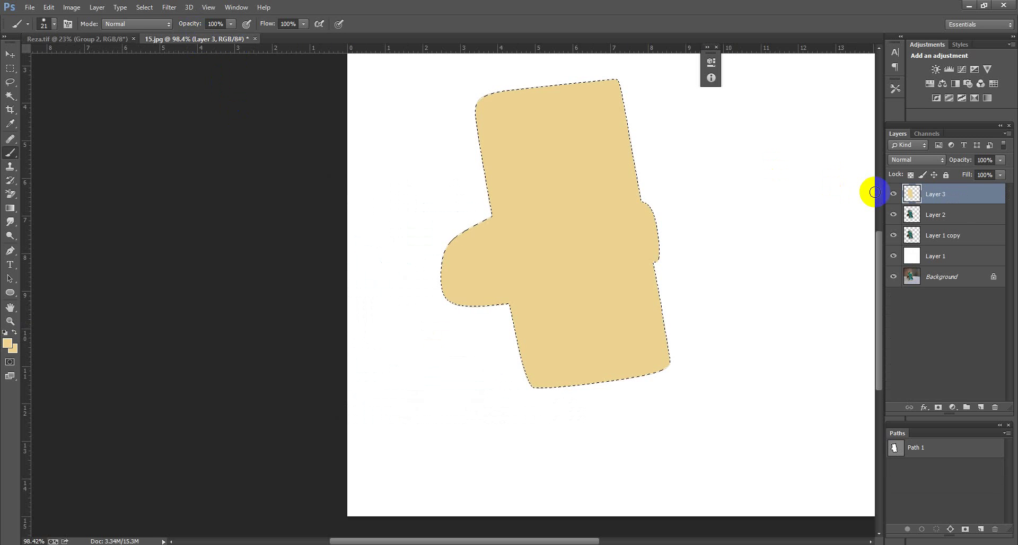
click(917, 159)
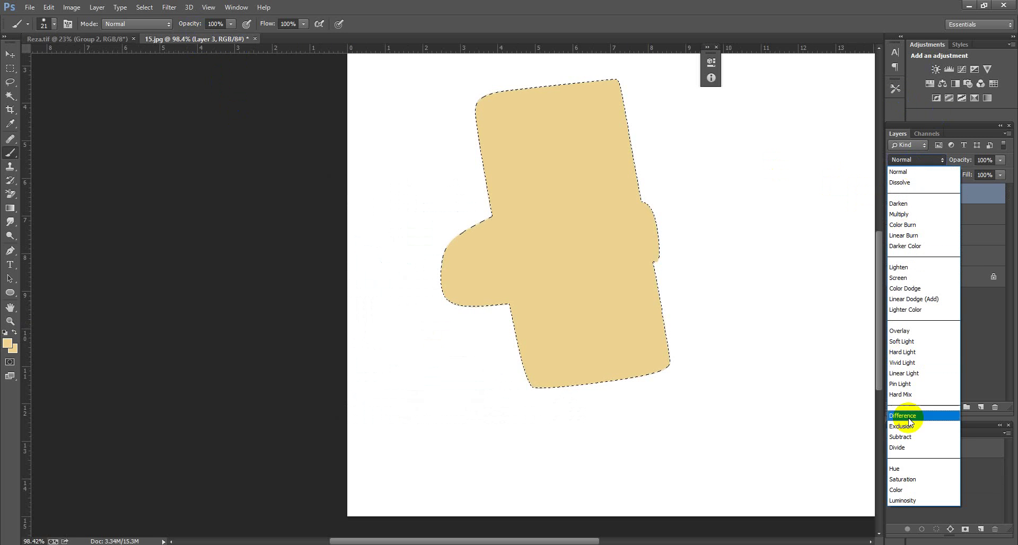
click(908, 491)
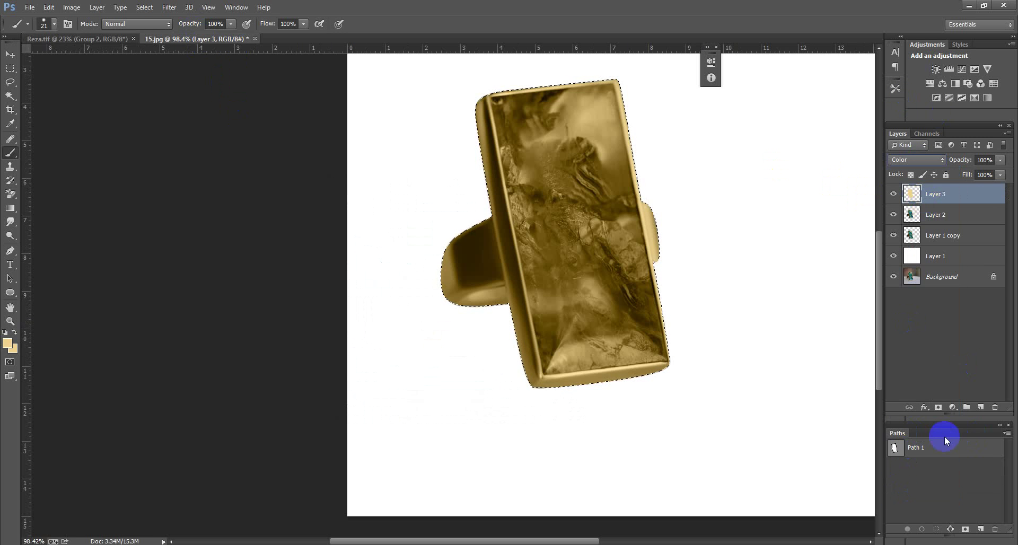
click(938, 407)
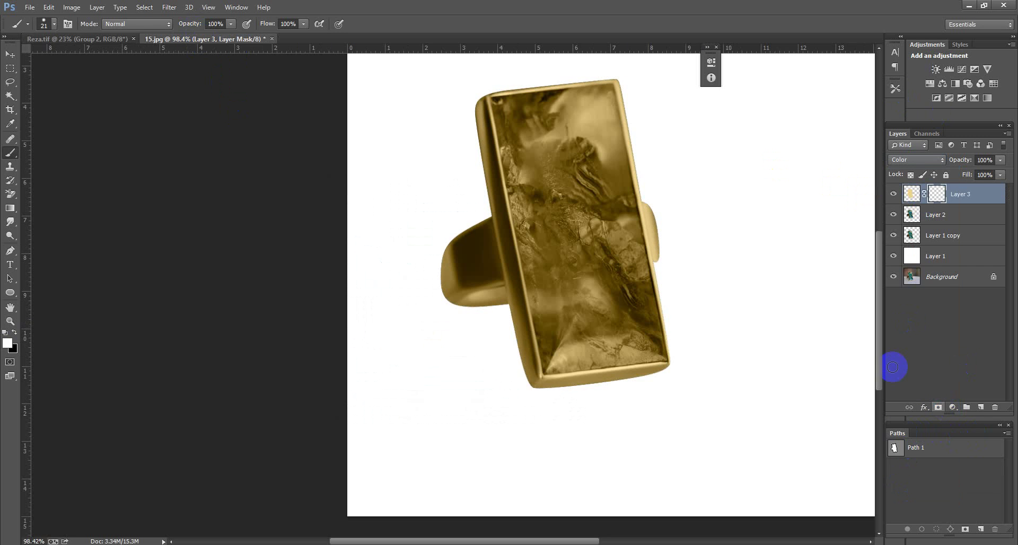
scroll(484, 159, up, 1)
scroll(557, 182, up, 2)
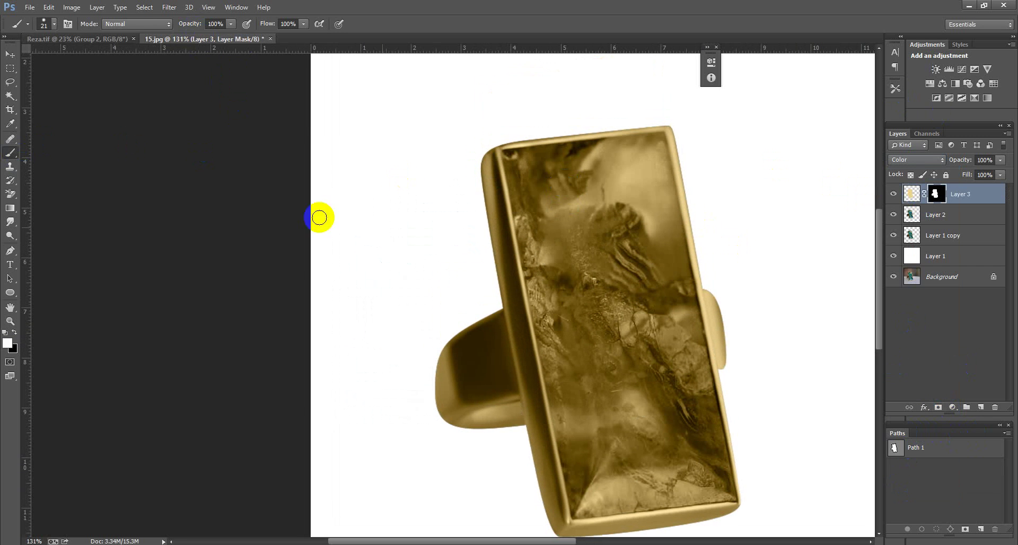
Paint black on Layer 3's mask along the stone's top, left and bottom edges to reveal teal.
scroll(551, 178, up, 3)
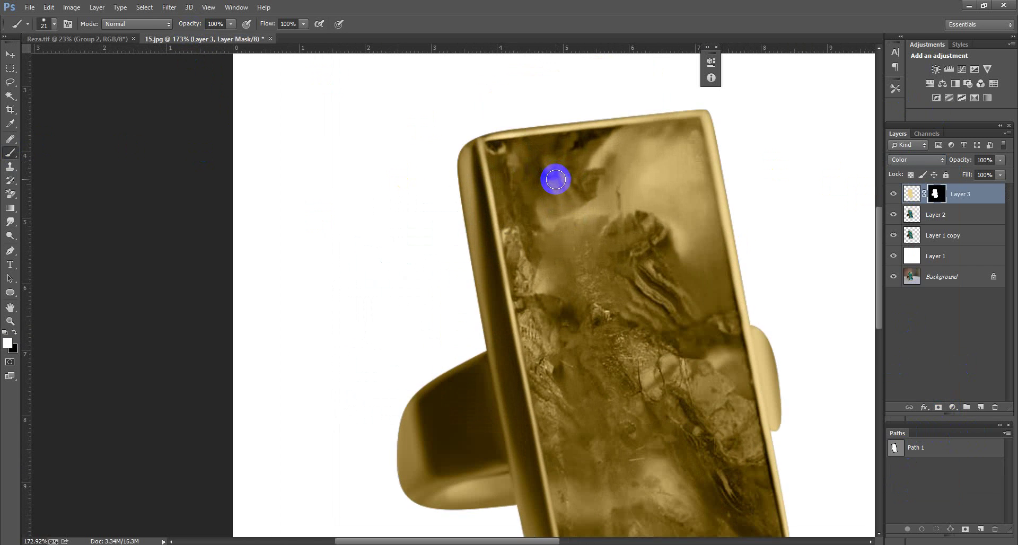
scroll(544, 175, up, 3)
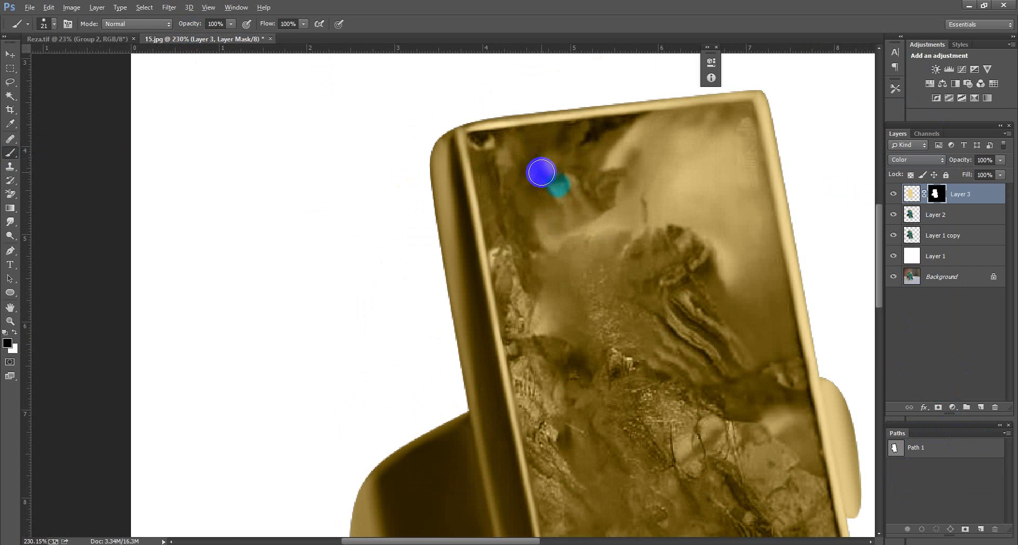
alt+right_click(539, 174)
alt+right_click(472, 142)
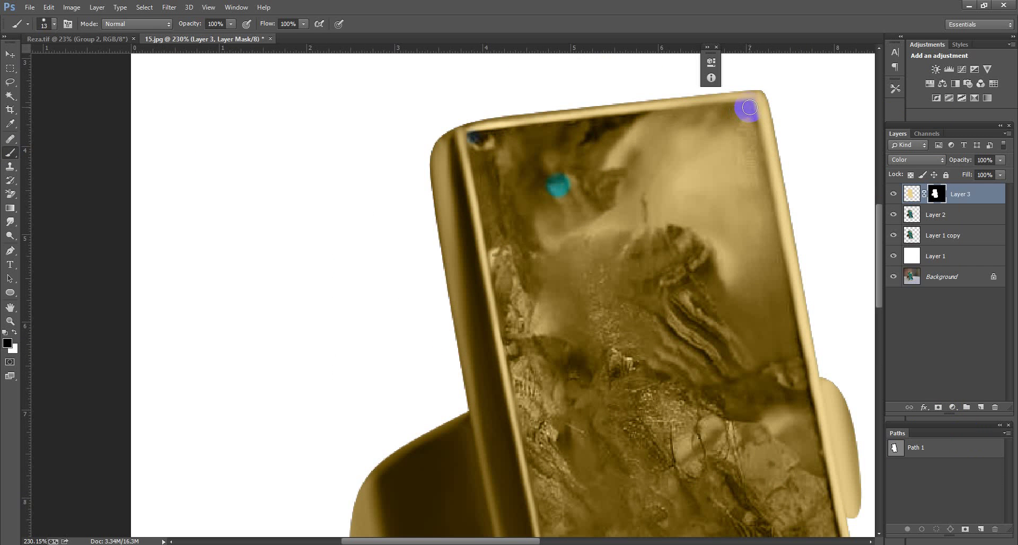
drag(749, 108, 484, 135)
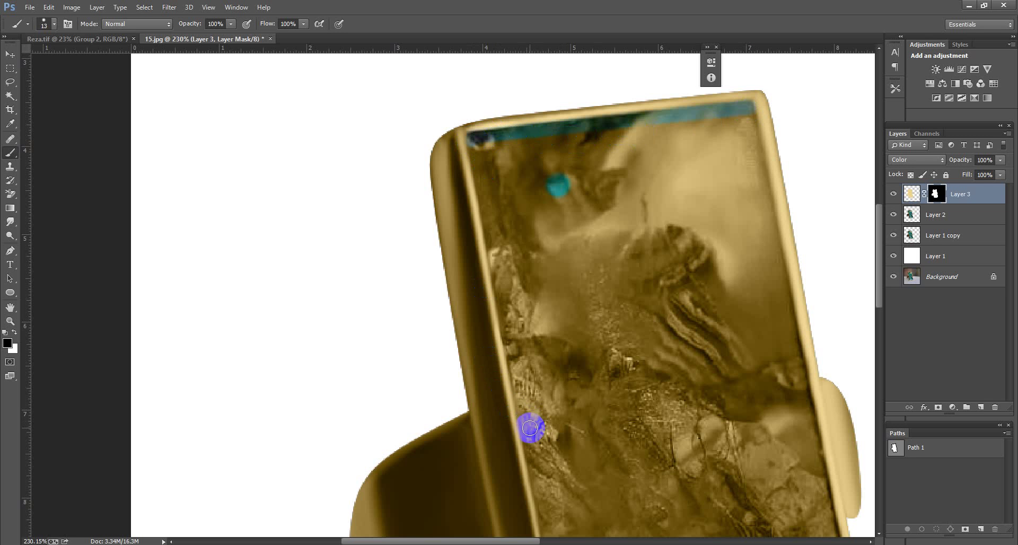
drag(549, 432, 525, 172)
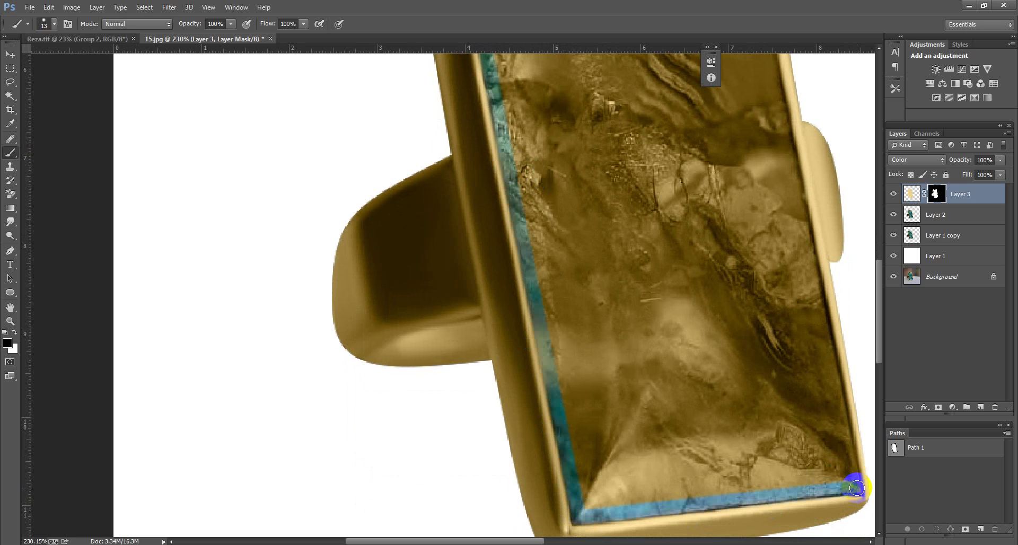
drag(802, 289, 767, 464)
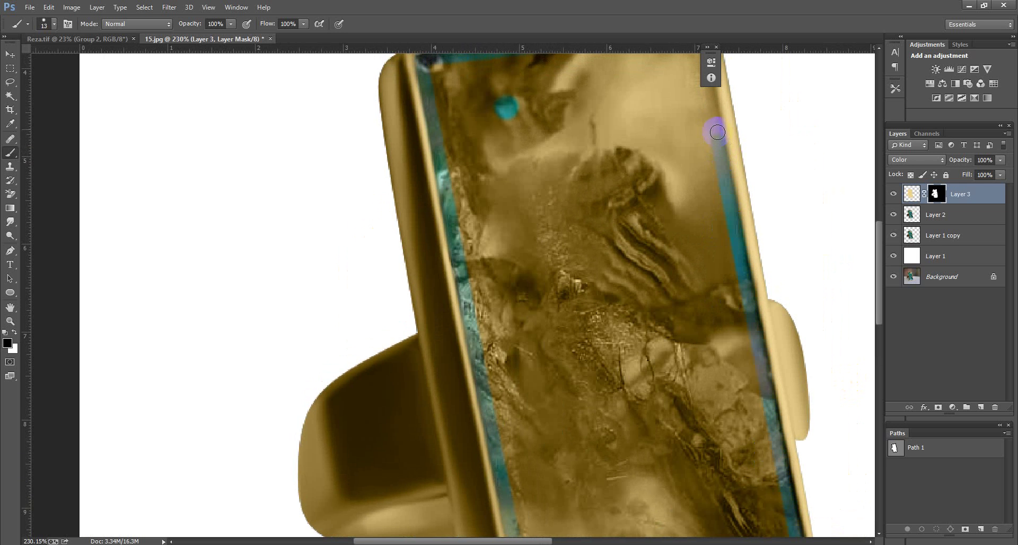
drag(717, 132, 741, 286)
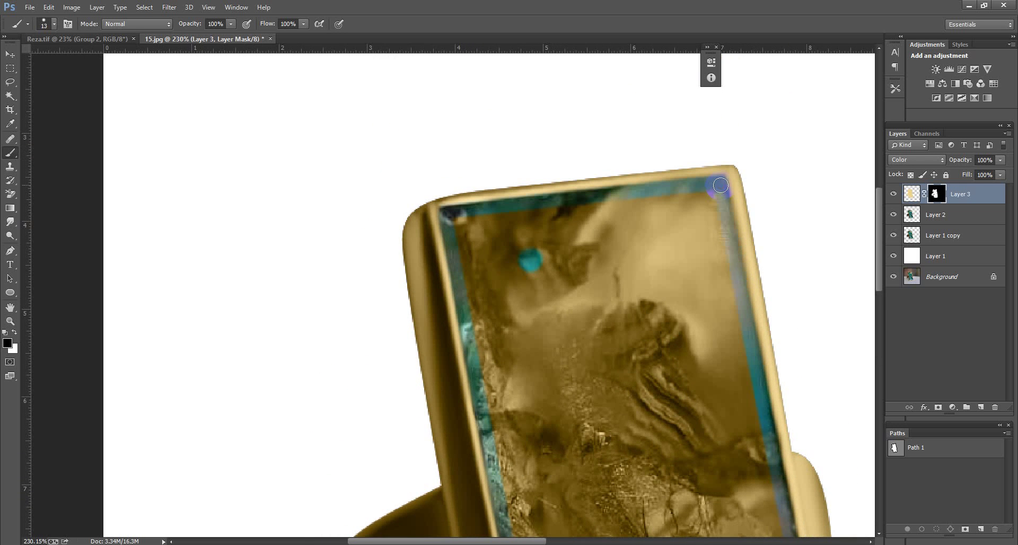
drag(566, 295, 570, 296)
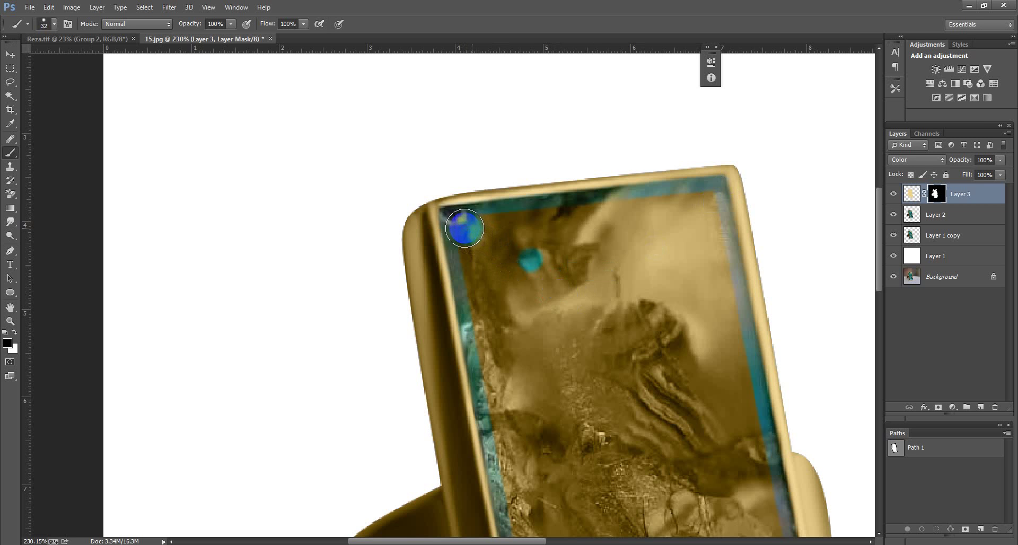
Reveal teal along the stone's right, left and bottom inner edges with a ~98 px brush.
click(465, 229)
drag(706, 203, 738, 391)
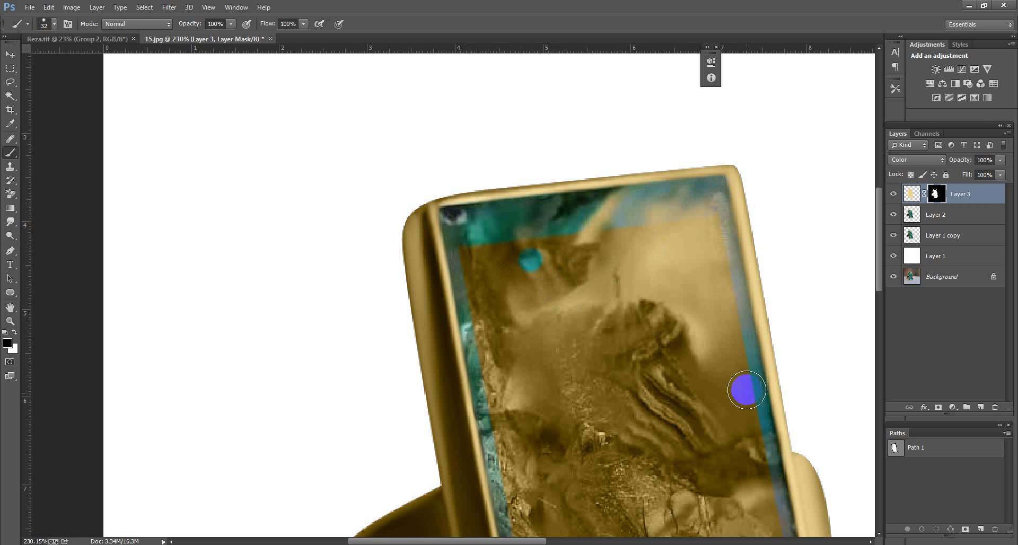
drag(540, 293, 541, 212)
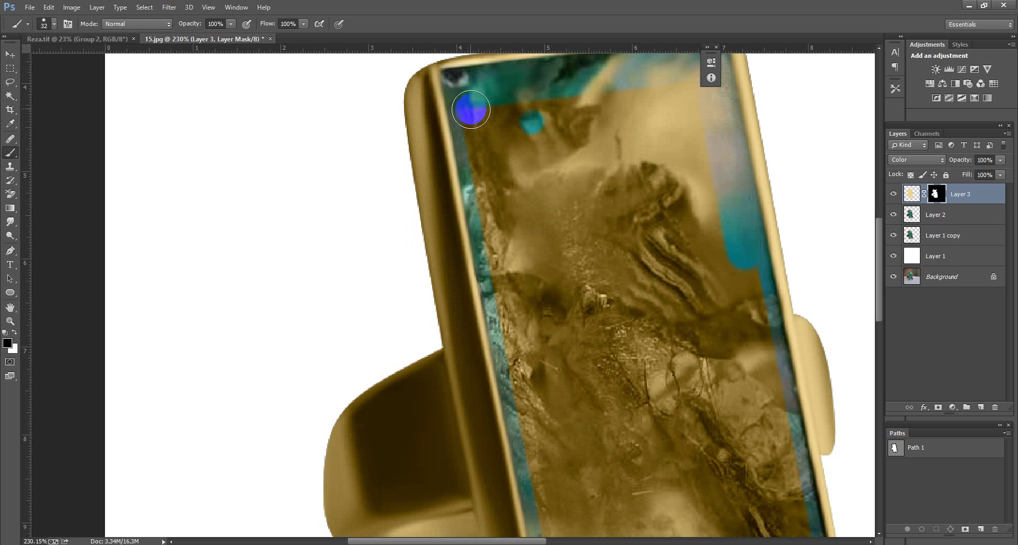
mouse_move(473, 103)
mouse_down()
mouse_move(549, 454)
mouse_move(554, 239)
mouse_up()
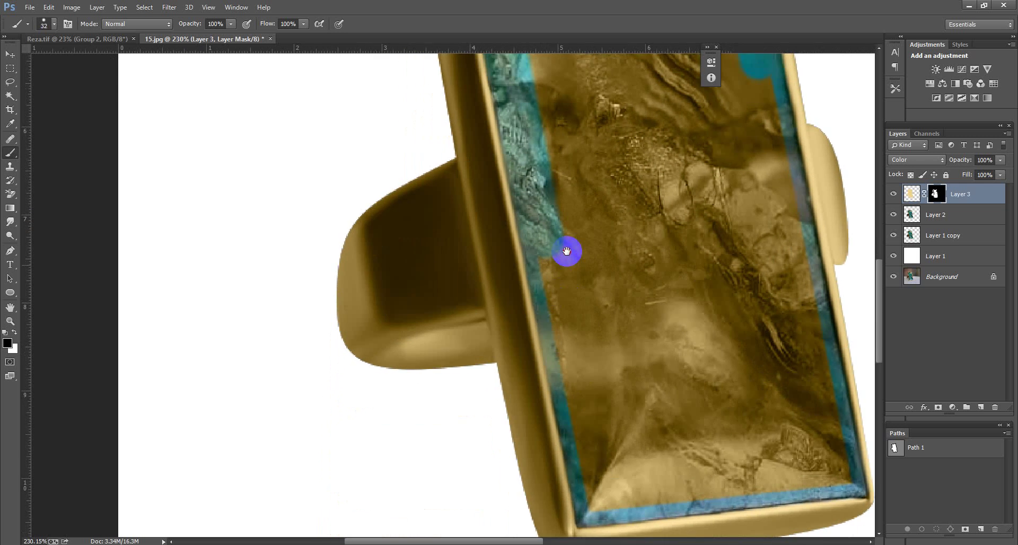
click(548, 232)
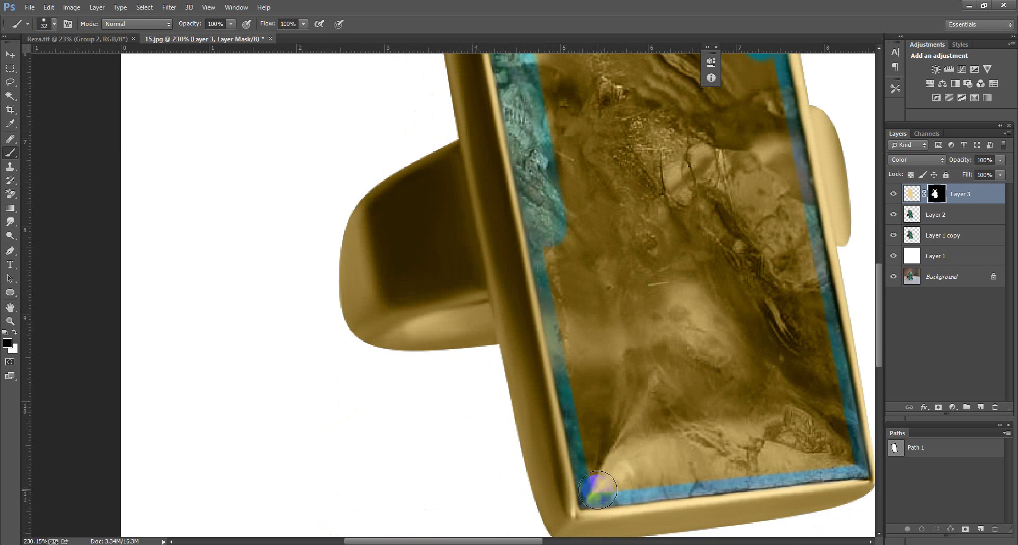
drag(610, 483, 843, 454)
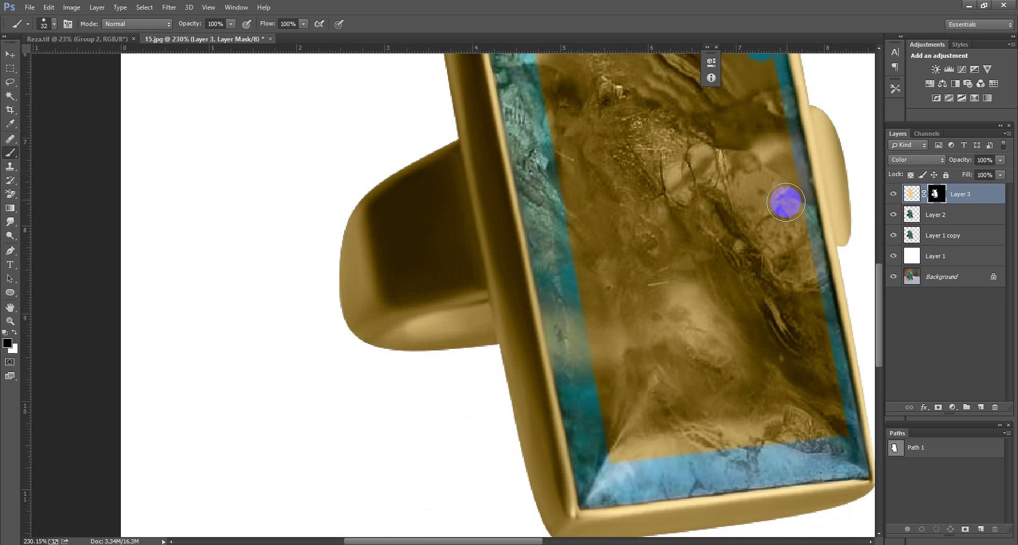
Restore teal up the stone's middle and over its remaining brown areas.
mouse_move(788, 193)
mouse_down()
mouse_move(794, 330)
mouse_move(765, 170)
mouse_up()
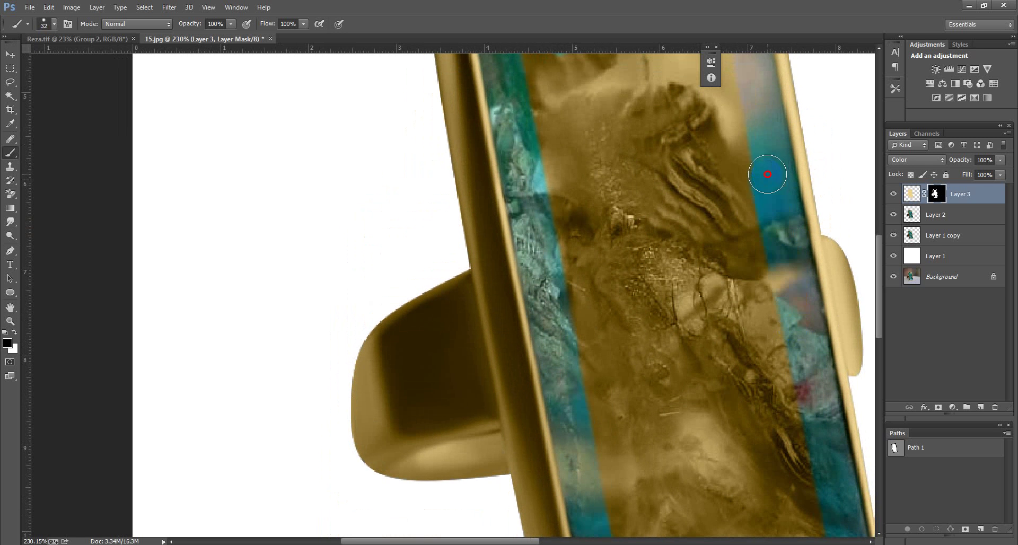
scroll(714, 340, down, 3)
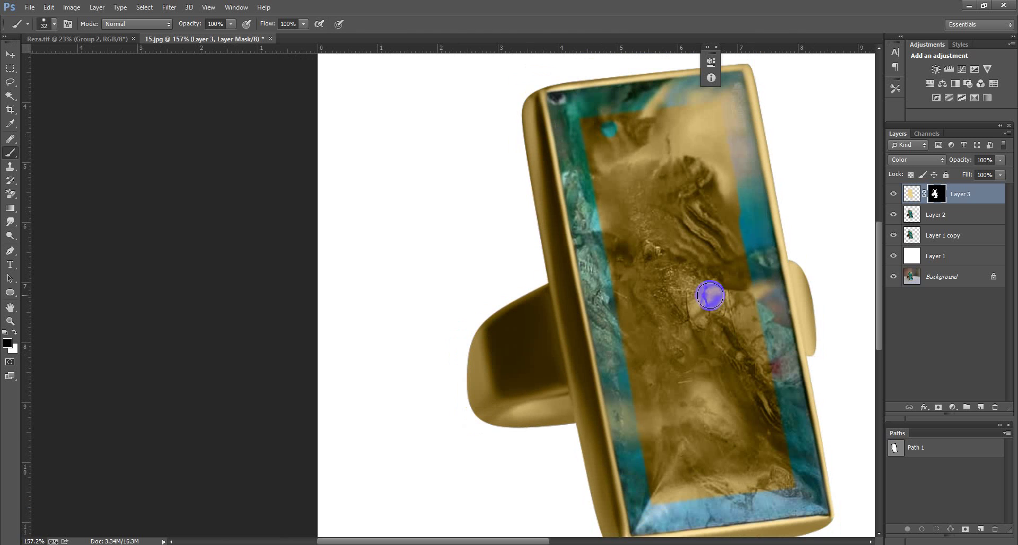
click(698, 259)
mouse_move(697, 260)
mouse_down()
mouse_move(687, 136)
mouse_move(772, 469)
mouse_move(673, 482)
mouse_up()
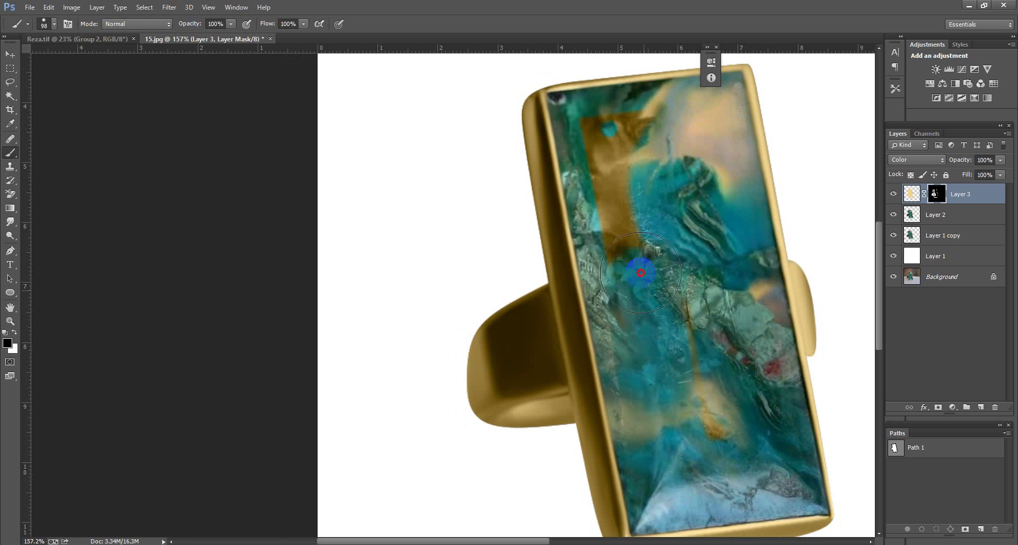
mouse_move(608, 132)
mouse_down()
mouse_move(651, 135)
mouse_move(726, 384)
mouse_move(722, 437)
mouse_move(647, 196)
mouse_move(675, 130)
mouse_move(704, 170)
mouse_move(716, 386)
mouse_up()
scroll(686, 410, down, 1)
click(706, 47)
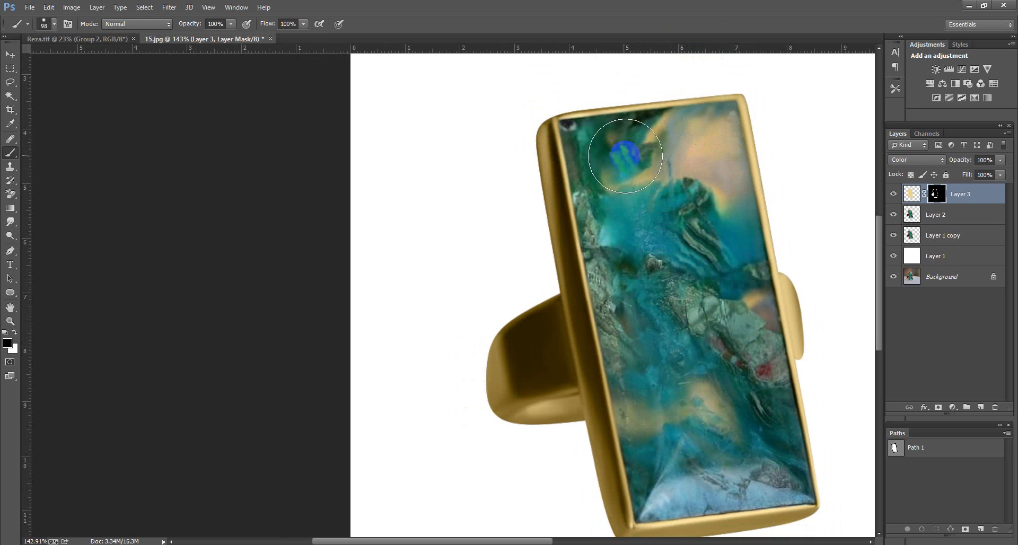
click(687, 154)
scroll(691, 152, down, 2)
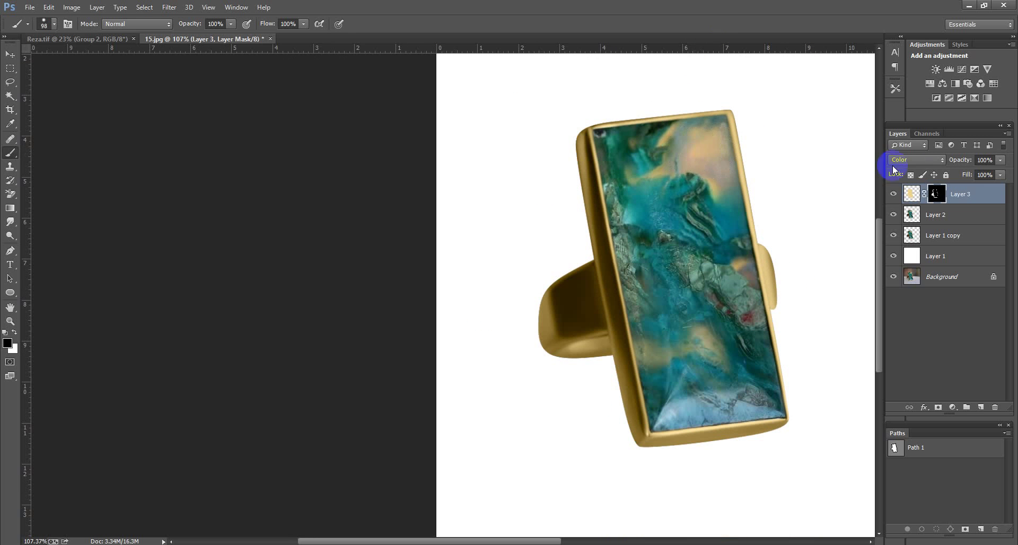
Compare the gold tint on and off, then merge it into the ring layer.
click(893, 194)
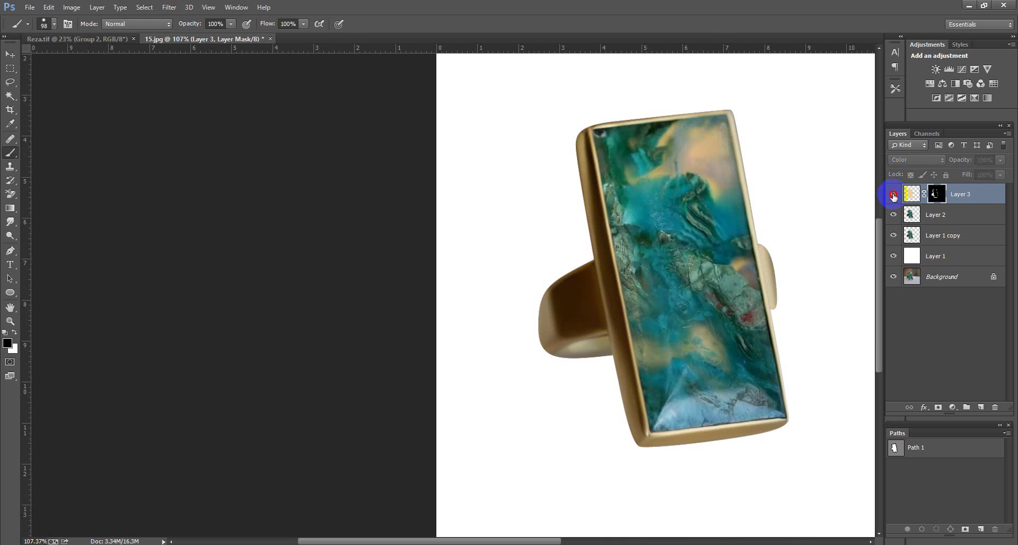
click(893, 195)
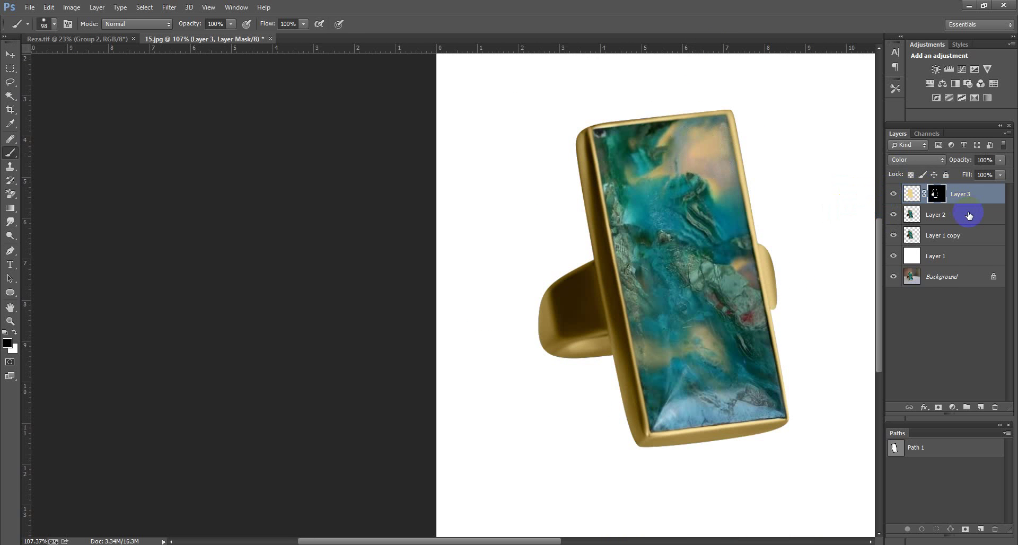
key(Delete)
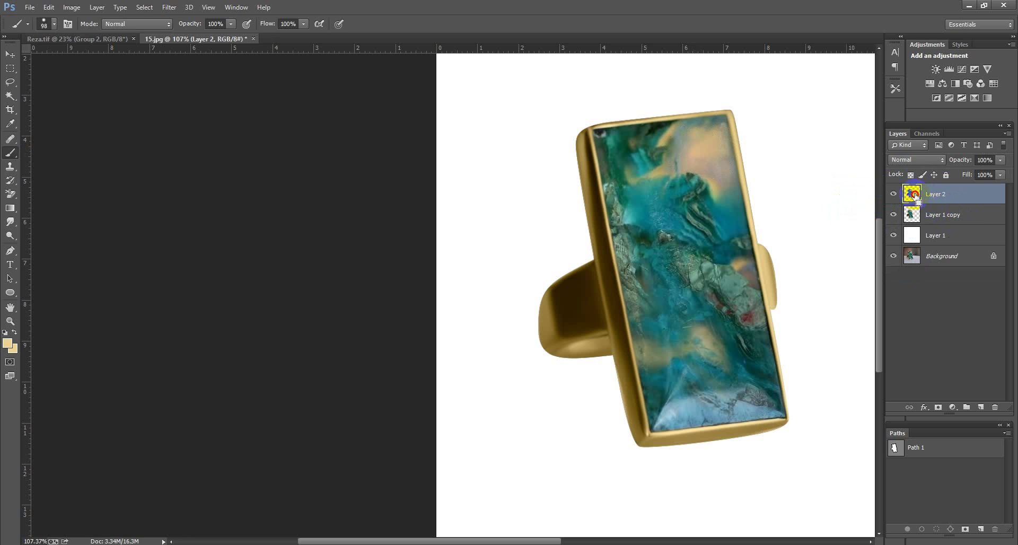
Add a ring-masked Selective Color layer with Whites Black -30% and Neutrals Black -24%.
ctrl+click(912, 194)
click(952, 407)
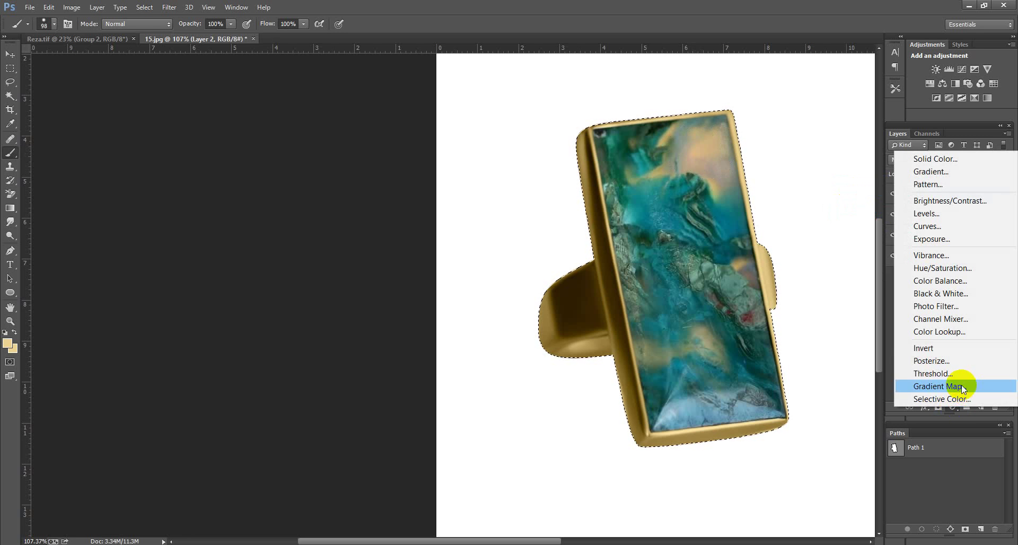
click(941, 398)
click(645, 102)
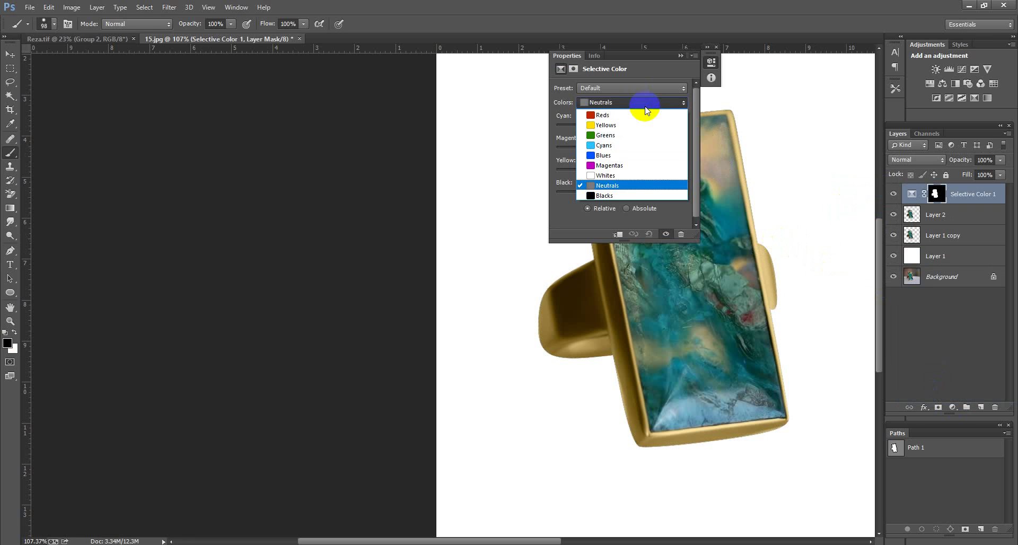
click(633, 174)
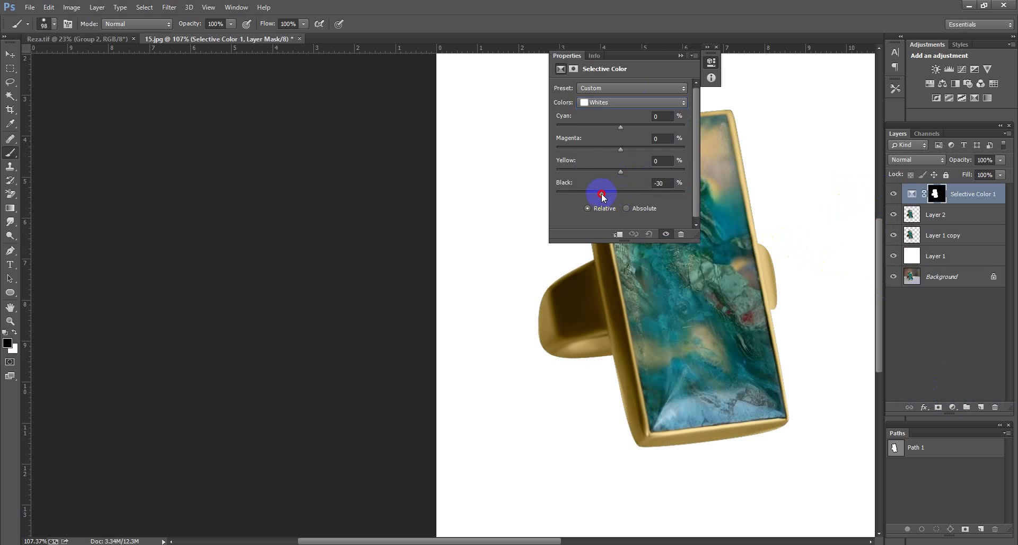
drag(580, 197, 536, 197)
click(654, 103)
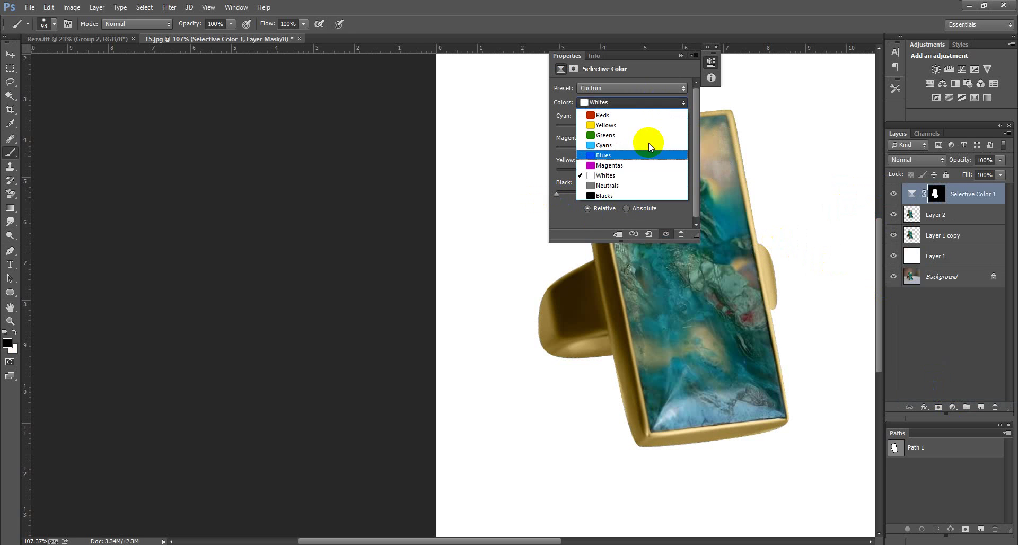
click(631, 185)
drag(620, 193, 608, 196)
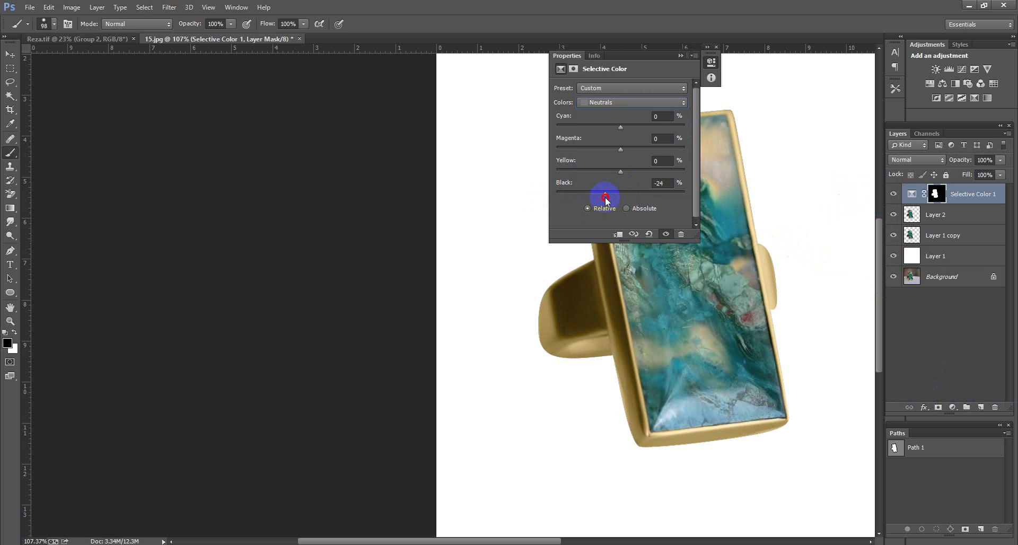
Add a mask to Selective Color 1 and paint it along the stone's corner and edges with a small brush.
click(681, 56)
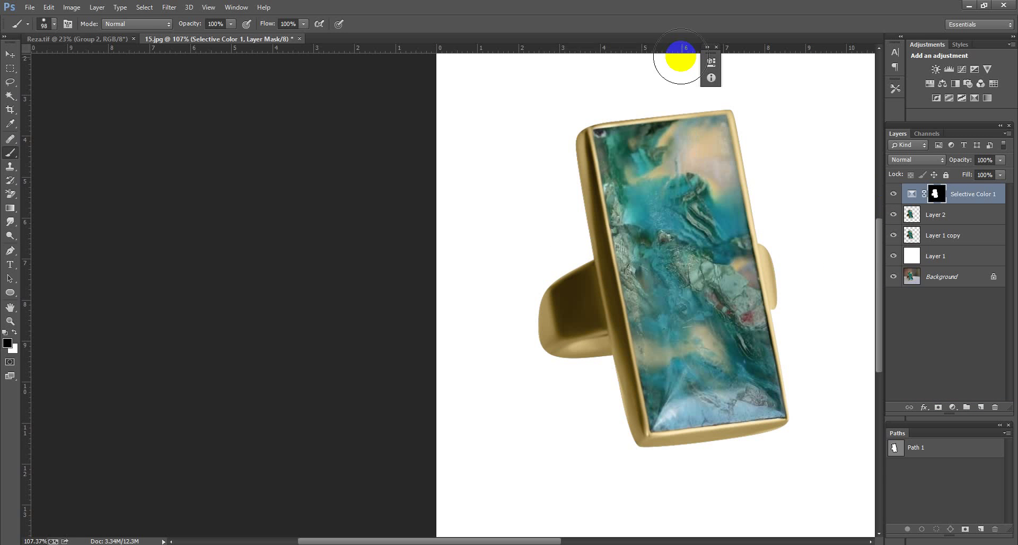
click(939, 408)
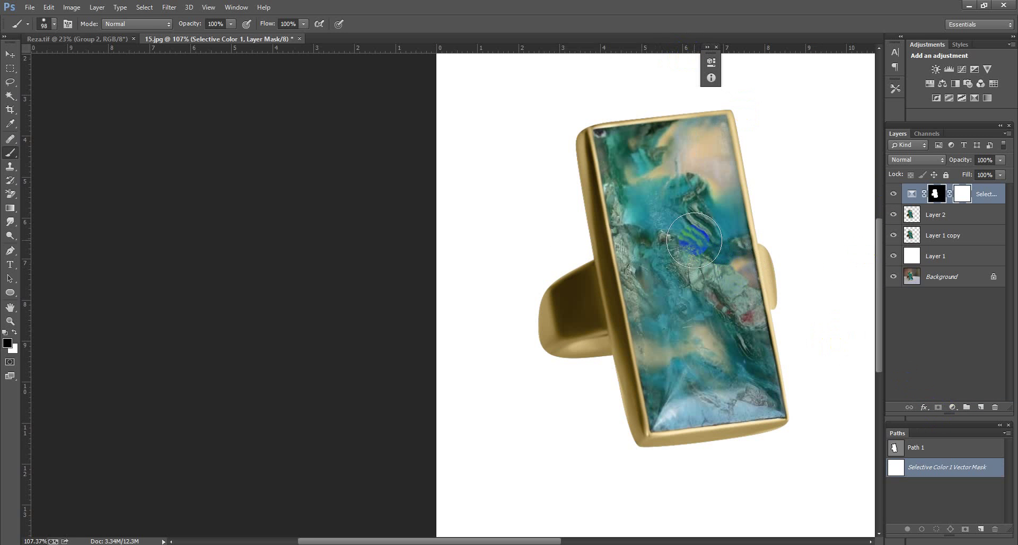
key(bracketleft)
key(bracketleft)
key(bracketleft)
scroll(625, 151, up, 3)
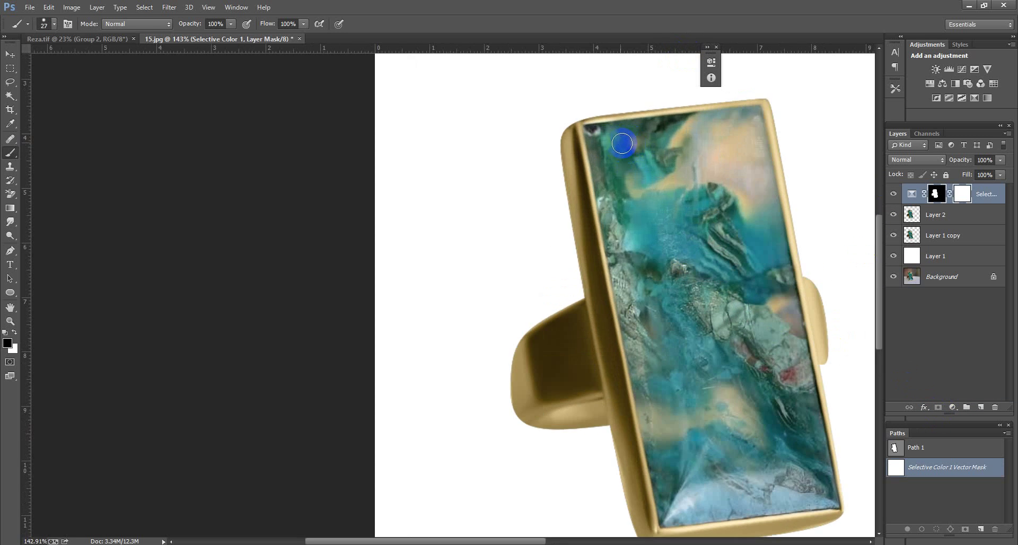
click(755, 117)
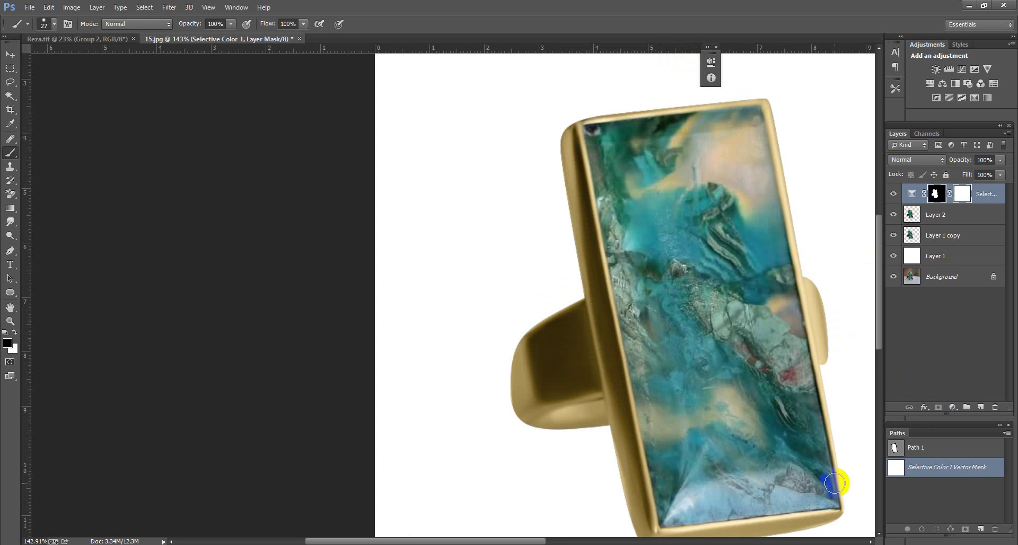
shift+click(825, 498)
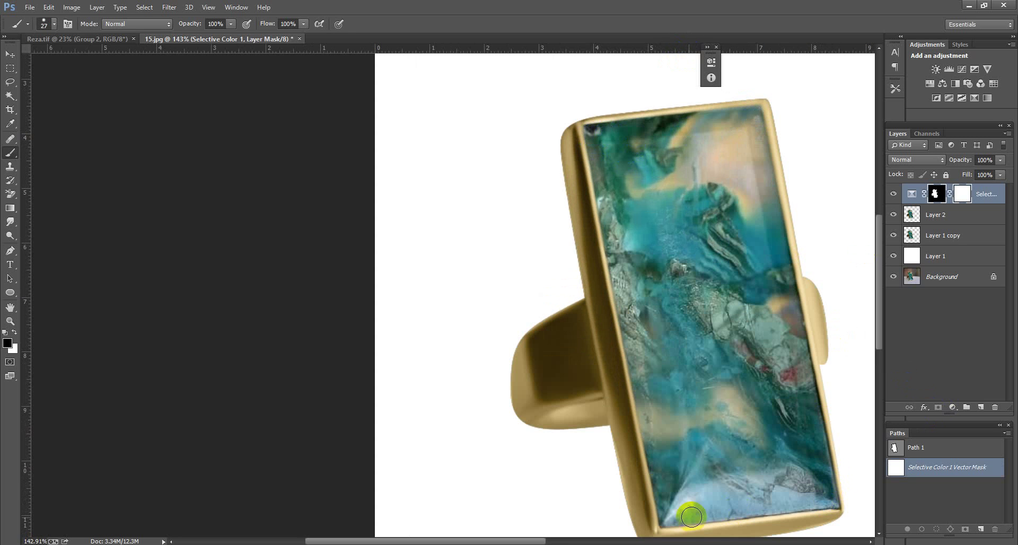
shift+click(667, 516)
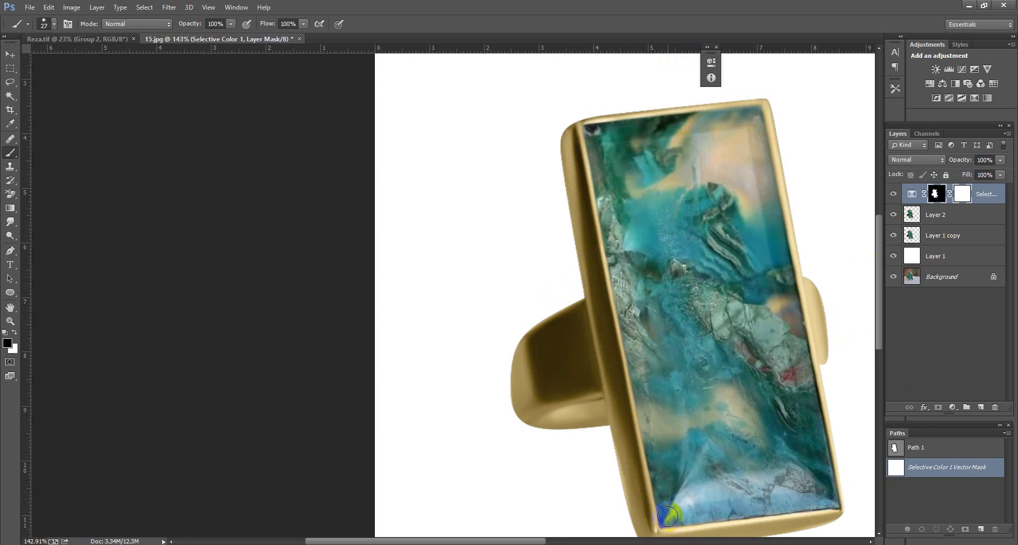
shift+click(595, 140)
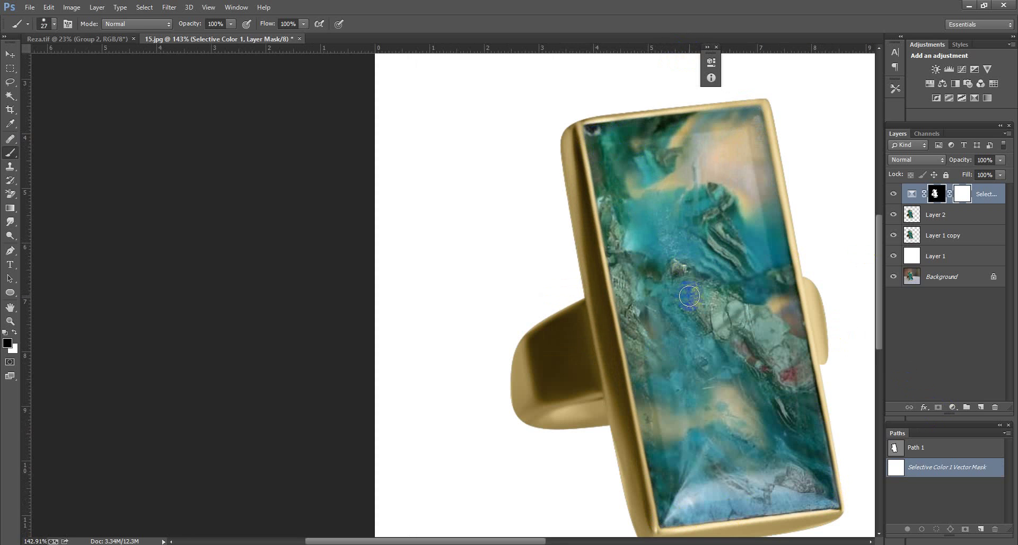
Paint the mask across the stone's interior with a size-66 brush.
drag(704, 300, 627, 173)
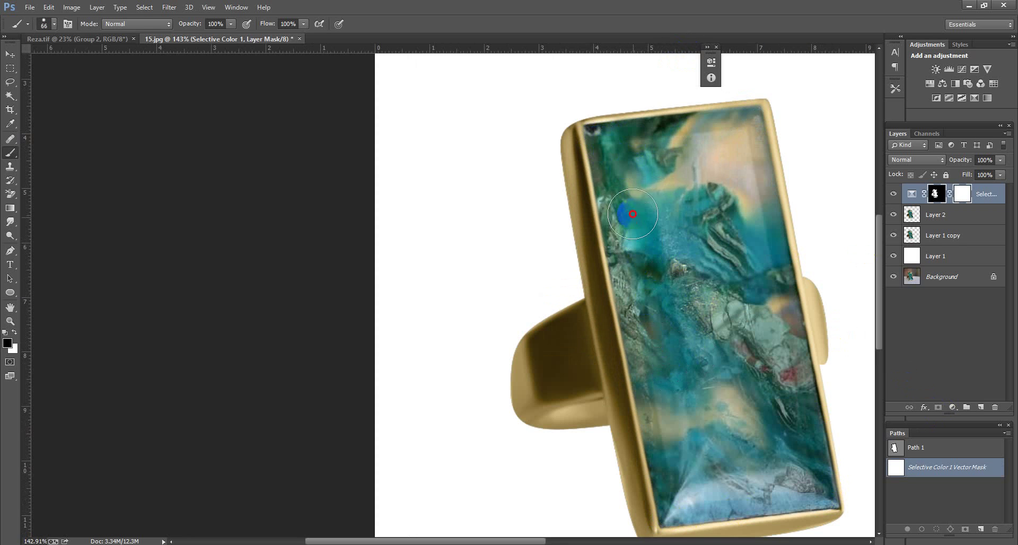
mouse_move(628, 173)
mouse_down()
mouse_move(723, 147)
mouse_move(794, 464)
mouse_move(807, 477)
mouse_move(737, 493)
mouse_move(677, 484)
mouse_move(625, 164)
mouse_move(673, 212)
mouse_move(716, 402)
mouse_move(672, 213)
mouse_move(704, 159)
mouse_move(750, 421)
mouse_move(747, 440)
mouse_move(709, 471)
mouse_move(658, 193)
mouse_move(636, 170)
mouse_move(682, 264)
mouse_move(692, 143)
mouse_move(708, 159)
mouse_move(735, 369)
mouse_up()
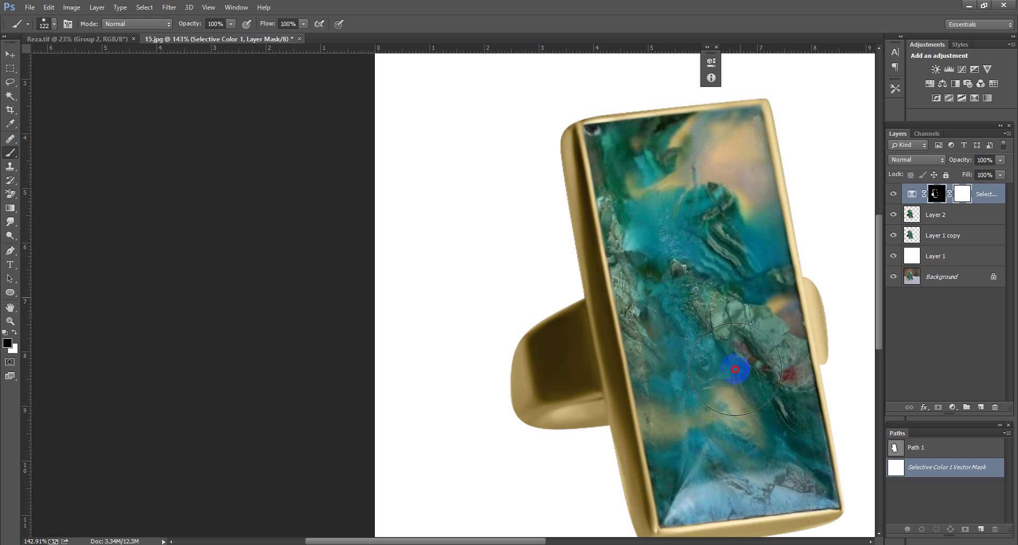
drag(708, 456, 696, 450)
mouse_move(685, 175)
mouse_down()
mouse_move(734, 259)
mouse_move(733, 404)
mouse_up()
drag(707, 453, 749, 488)
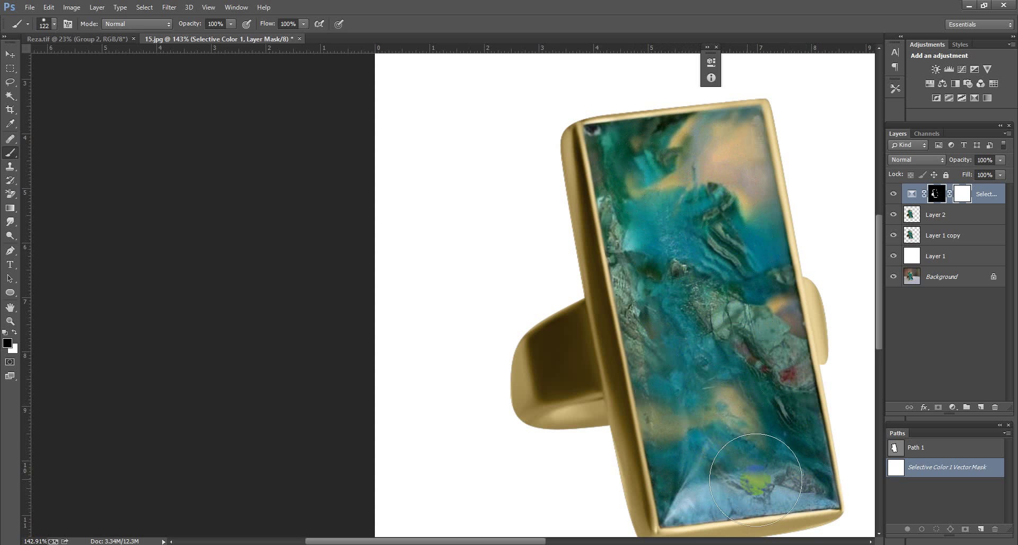
scroll(789, 340, down, 2)
Add a ring-masked Levels layer with input levels 10, 1.24 and 250, then reload the ring selection.
ctrl+click(911, 214)
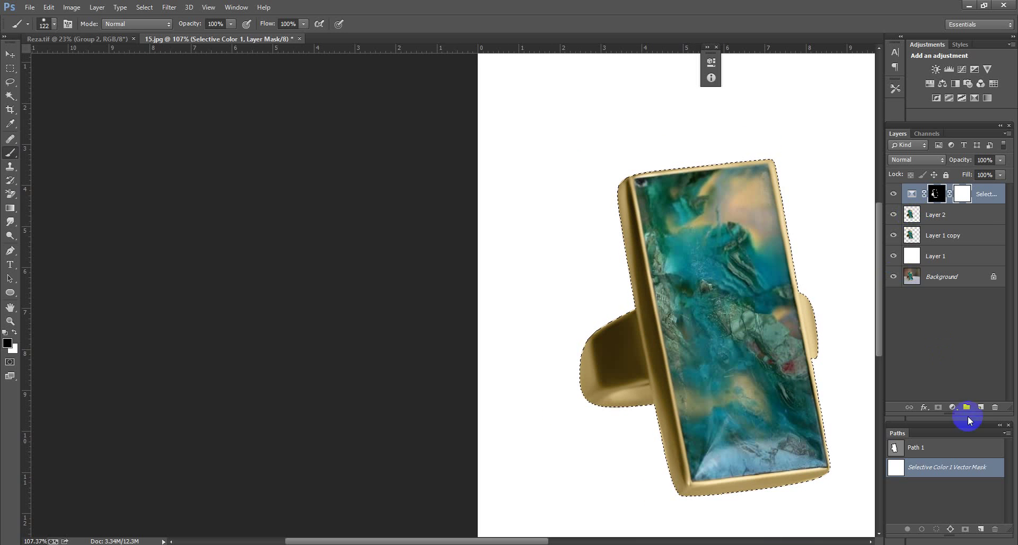
click(947, 408)
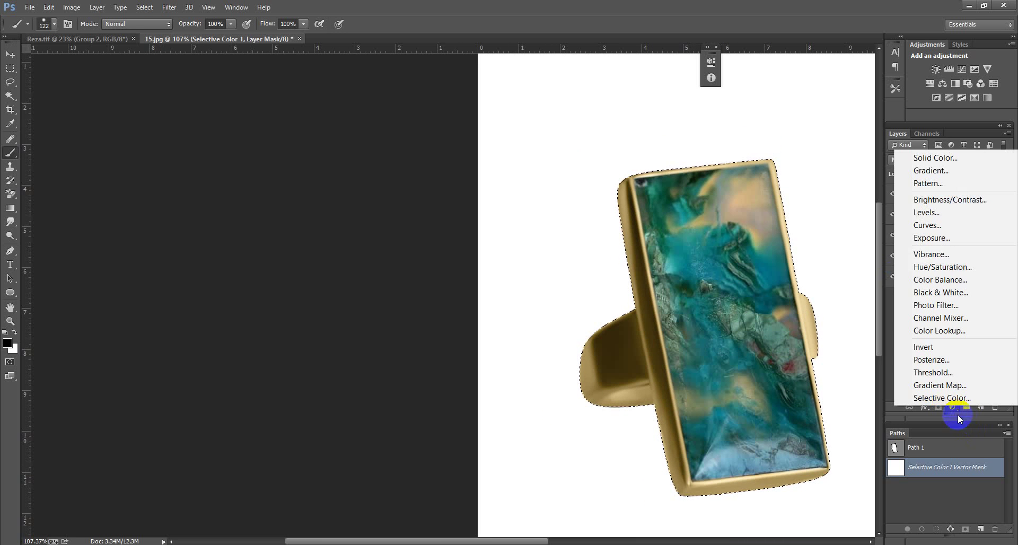
click(931, 213)
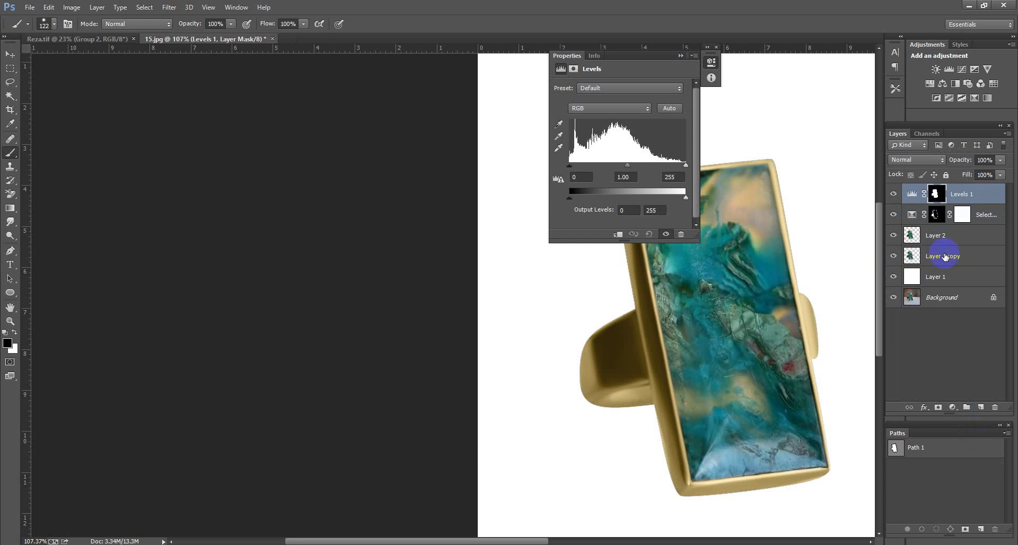
click(570, 166)
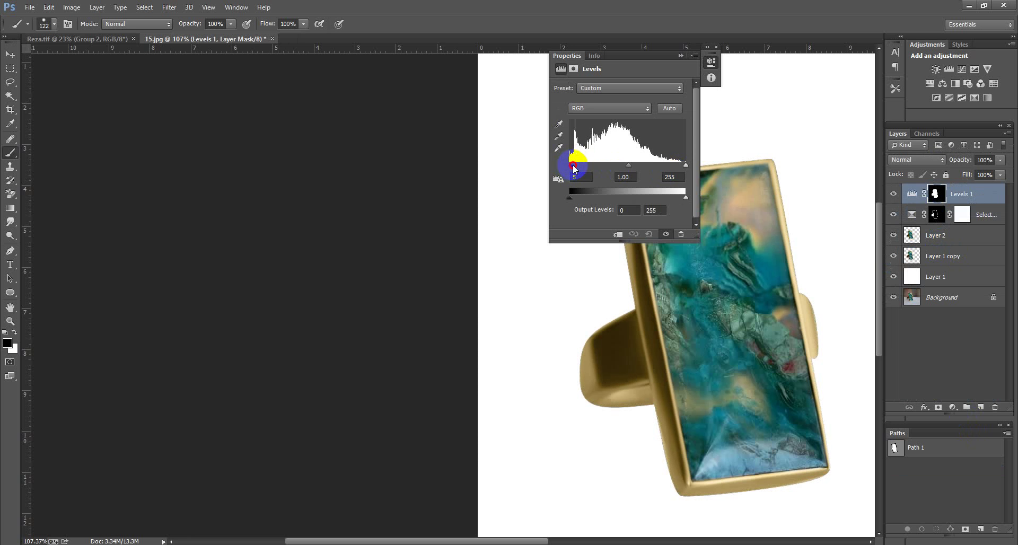
click(686, 166)
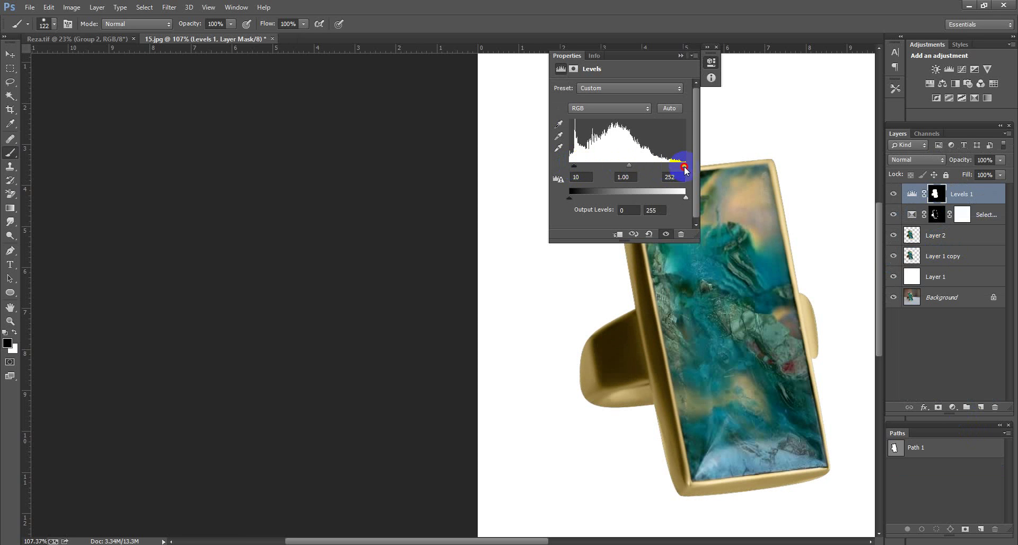
drag(685, 169, 622, 167)
click(630, 166)
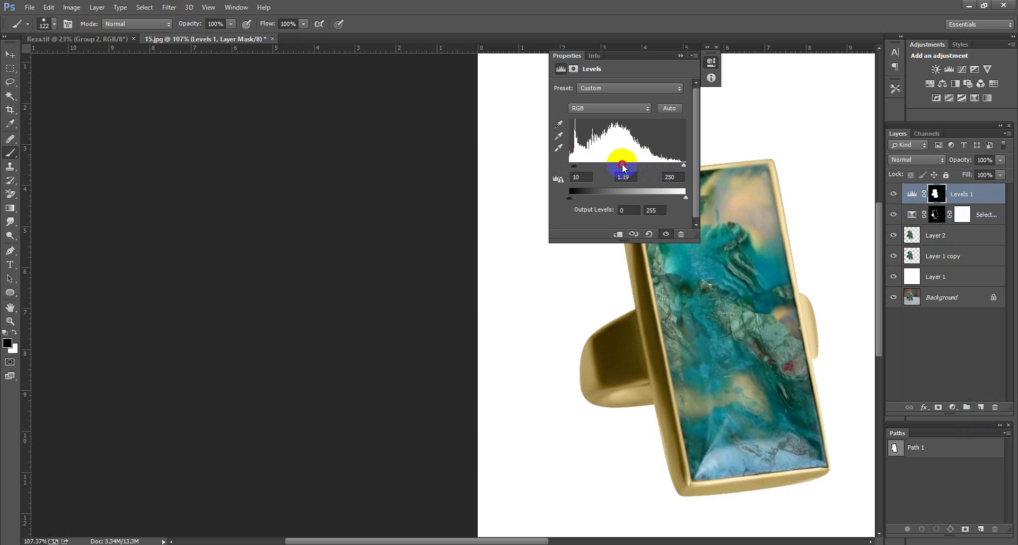
click(680, 55)
click(947, 195)
ctrl+click(948, 195)
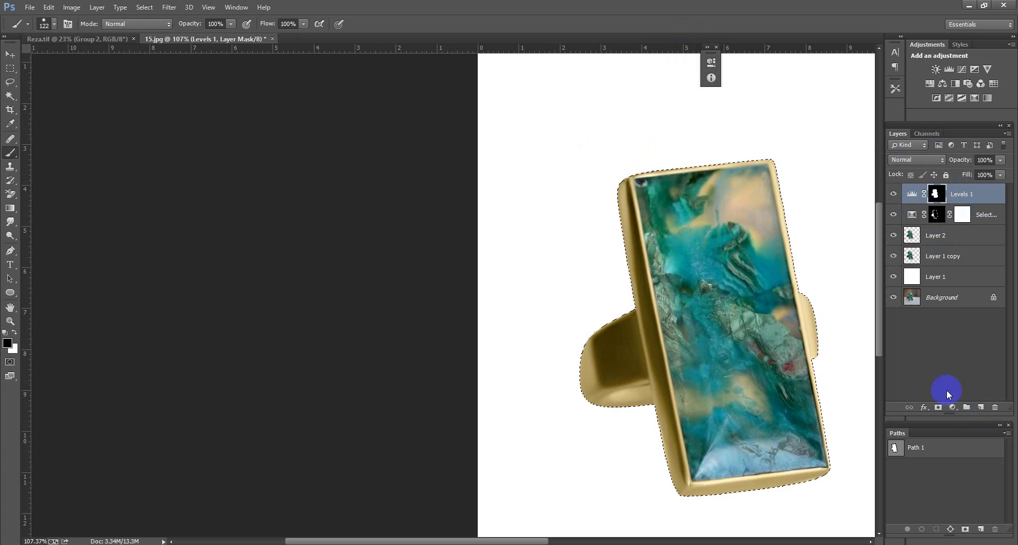
Add a ring-masked Curves layer with the curve lifted slightly to brighten the ring.
click(952, 407)
click(937, 226)
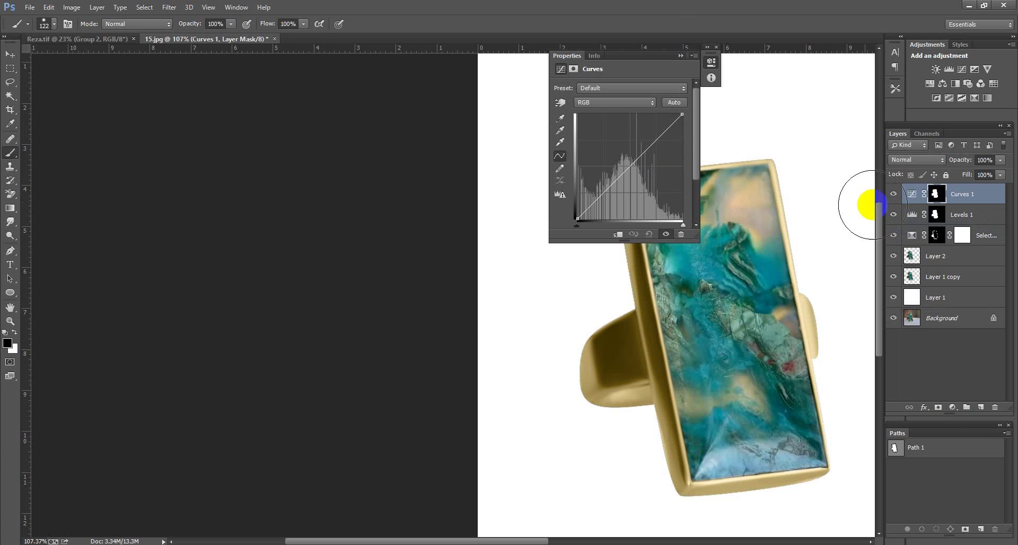
drag(643, 152, 640, 148)
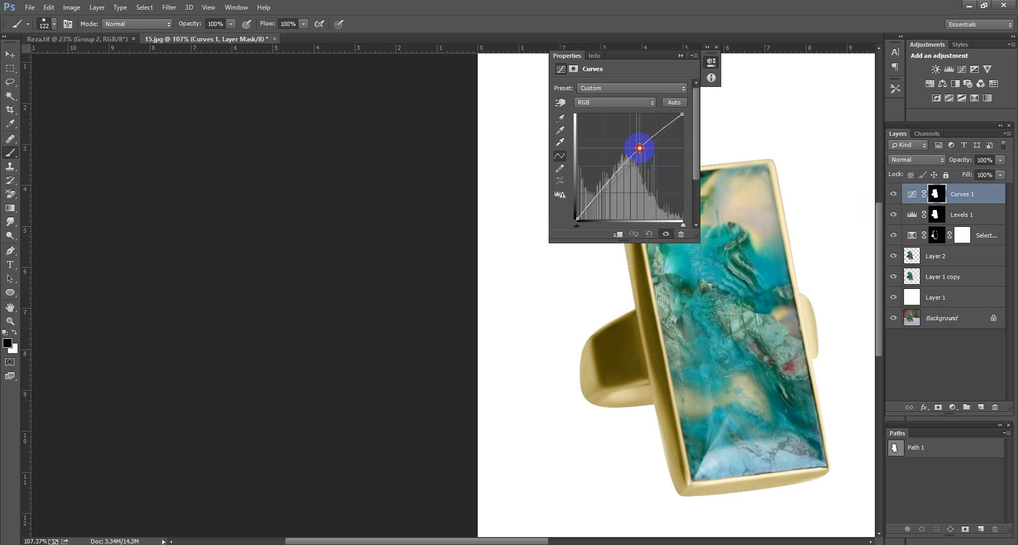
click(678, 57)
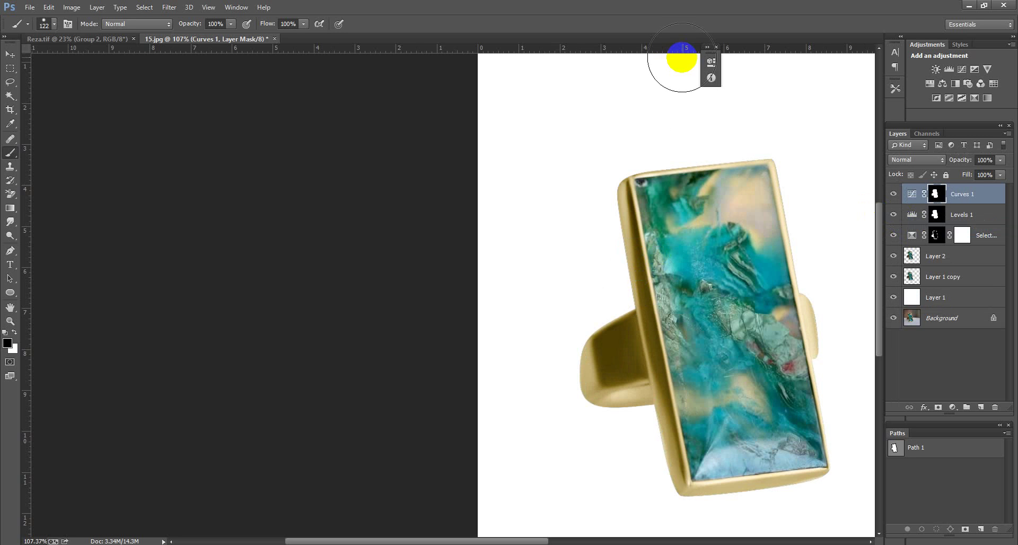
Add a ring-masked Exposure layer at +0.11, then select all four adjustment layers.
ctrl+click(936, 196)
click(952, 407)
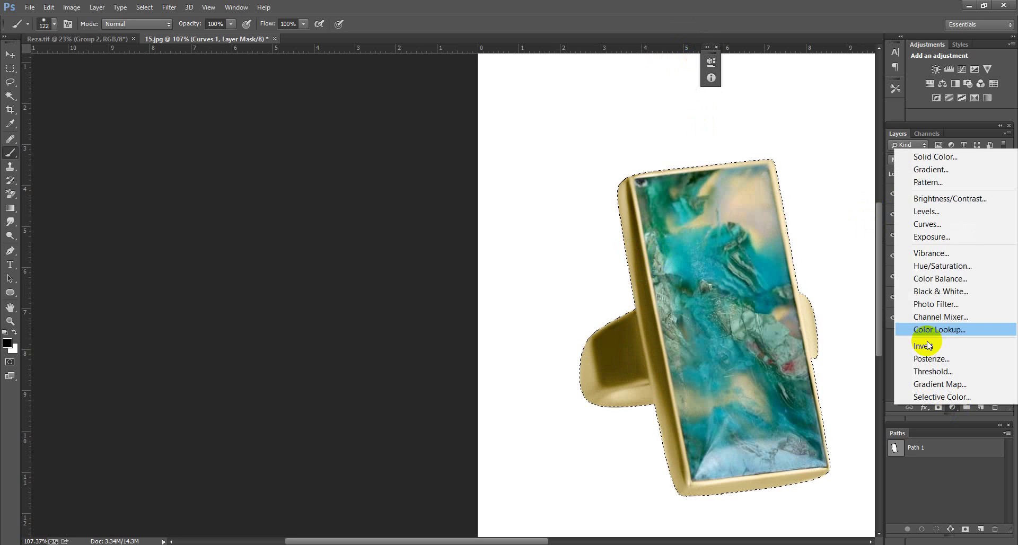
click(932, 243)
drag(626, 113, 621, 113)
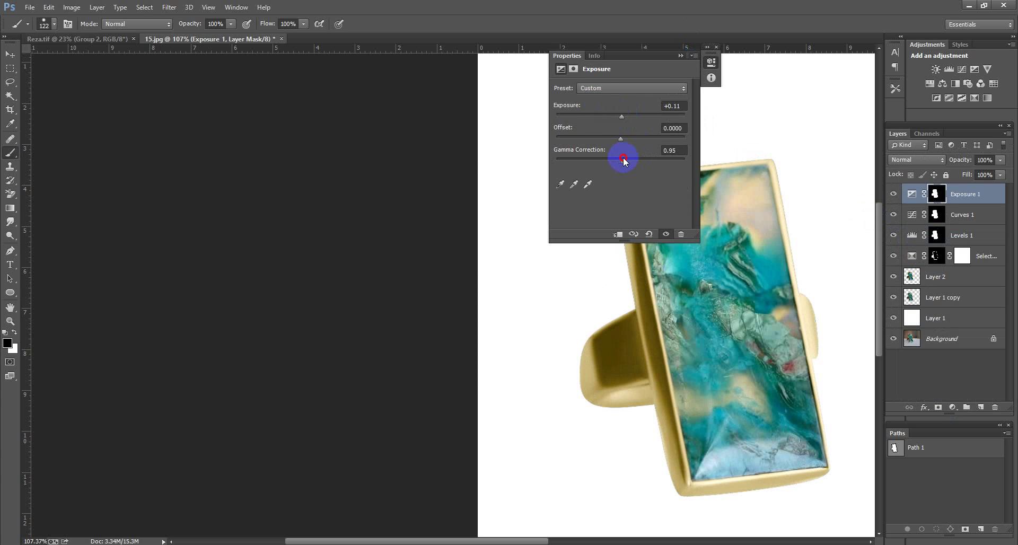
click(680, 55)
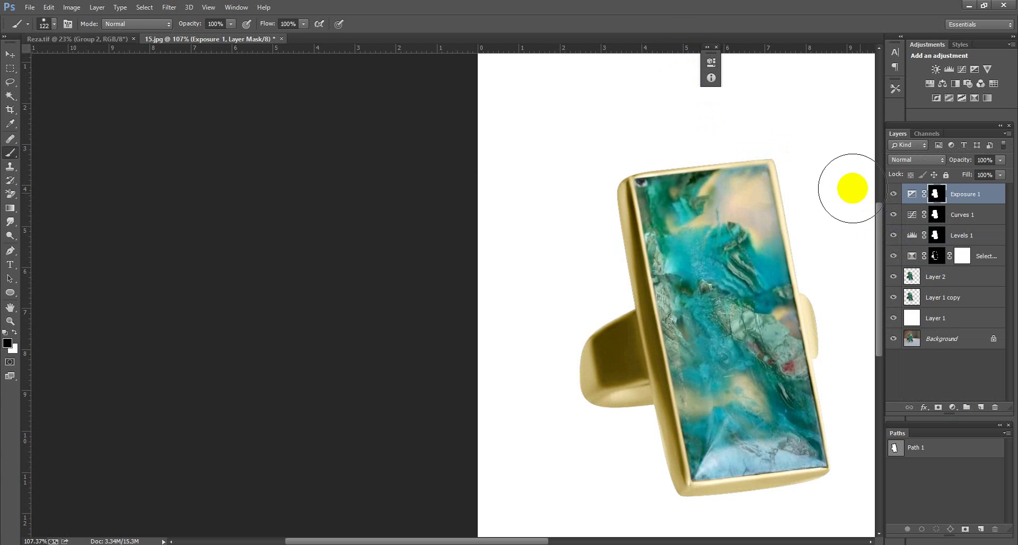
scroll(851, 188, down, 3)
shift+click(994, 256)
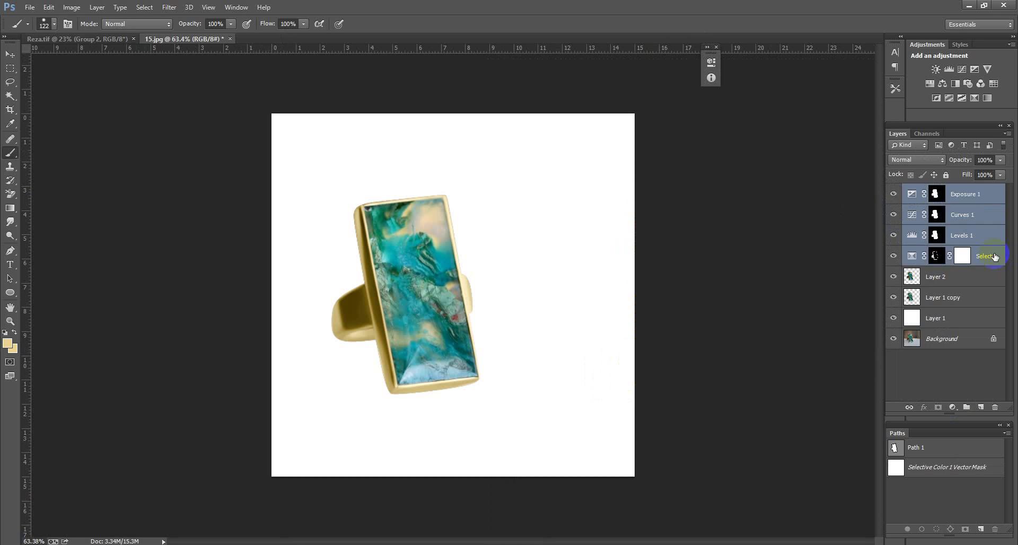
Group the four adjustment layers into Group 1 and toggle it to compare.
key(ctrl+g)
click(893, 191)
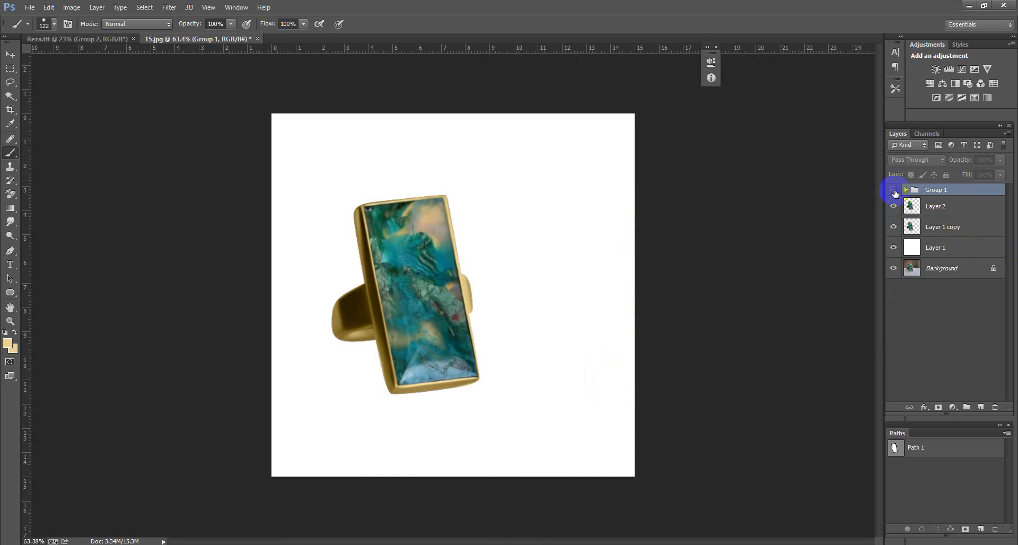
click(893, 191)
click(894, 190)
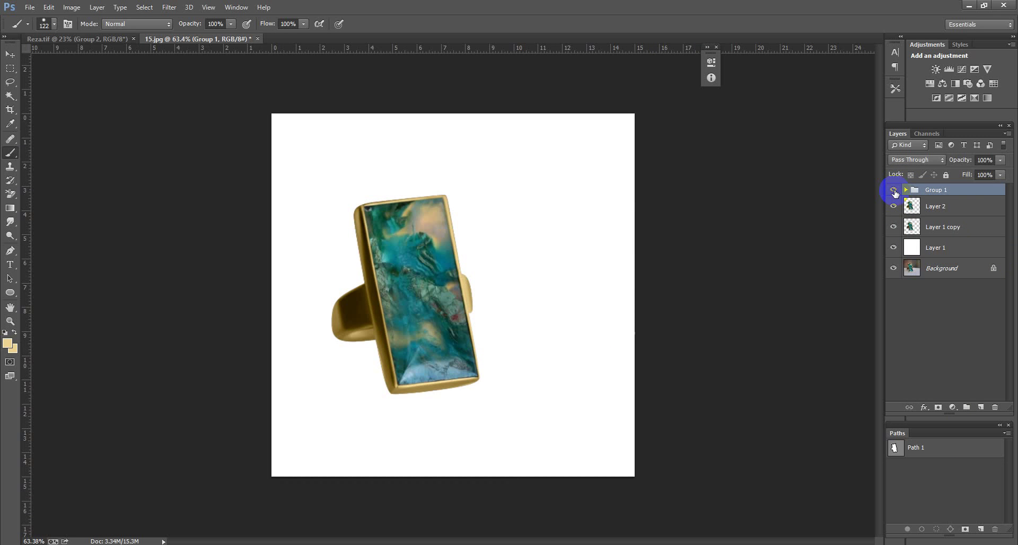
click(894, 190)
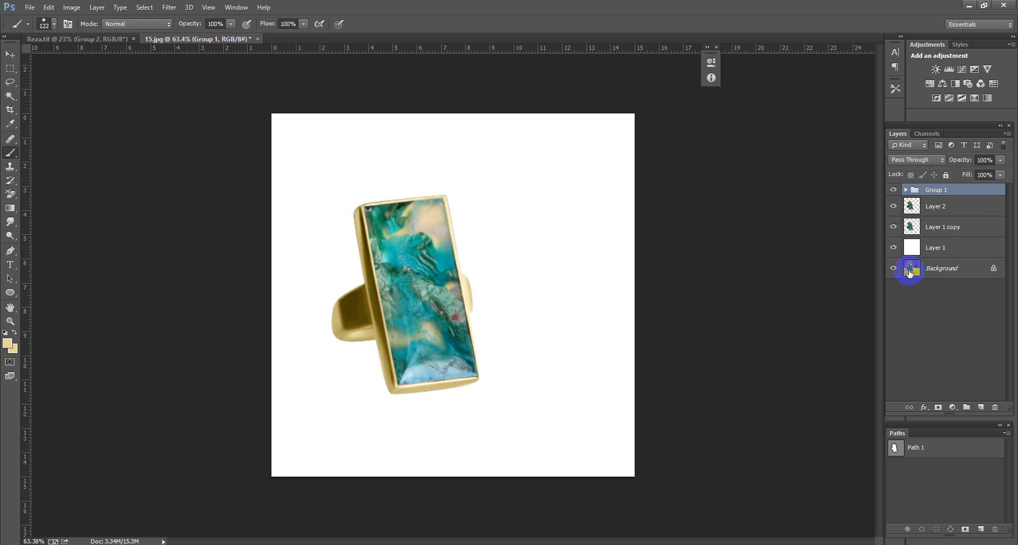
Compare the original background photo against the retouched white-background composite.
alt+click(894, 268)
alt+click(893, 268)
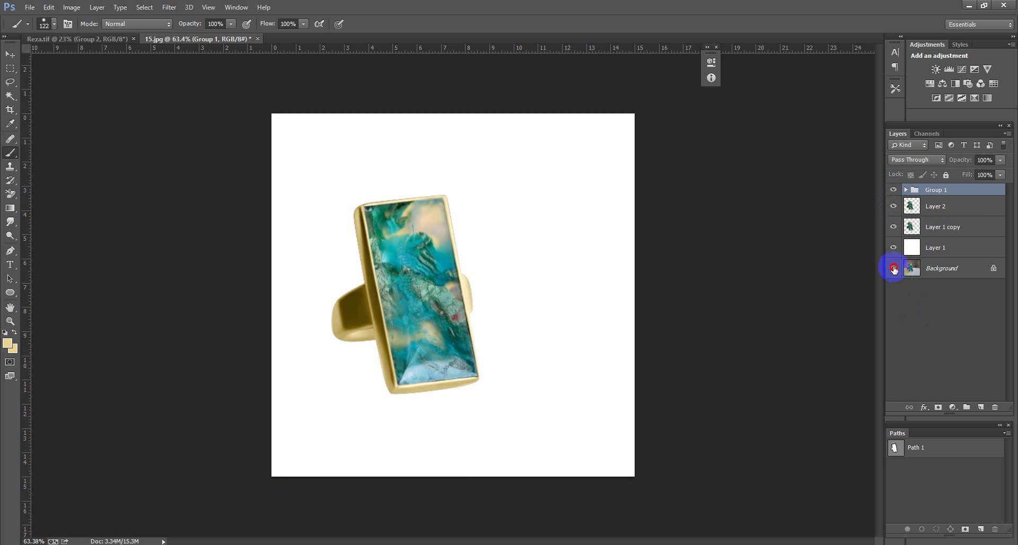
alt+click(894, 269)
alt+click(894, 269)
alt+click(894, 269)
alt+click(893, 269)
scroll(609, 334, up, 5)
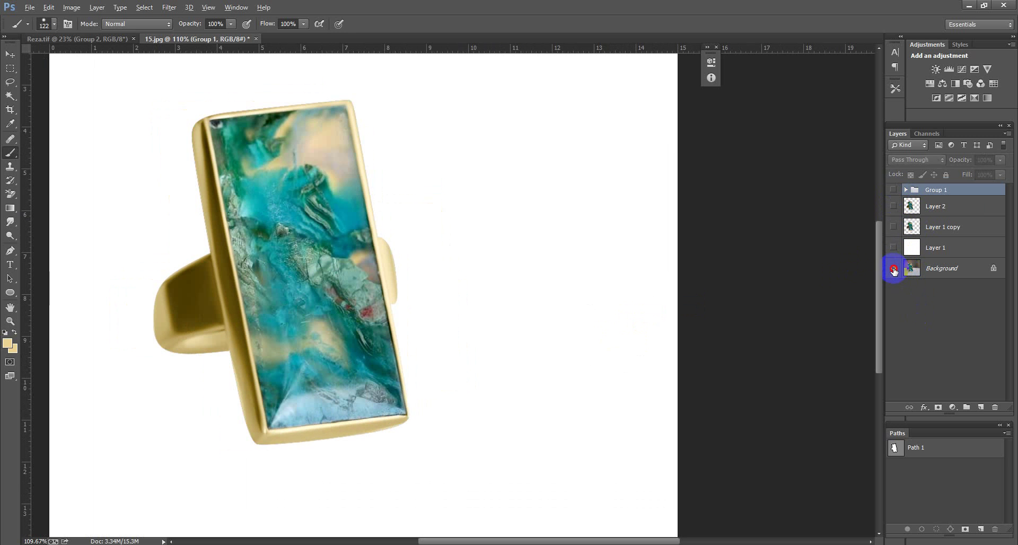
alt+click(893, 268)
alt+click(893, 269)
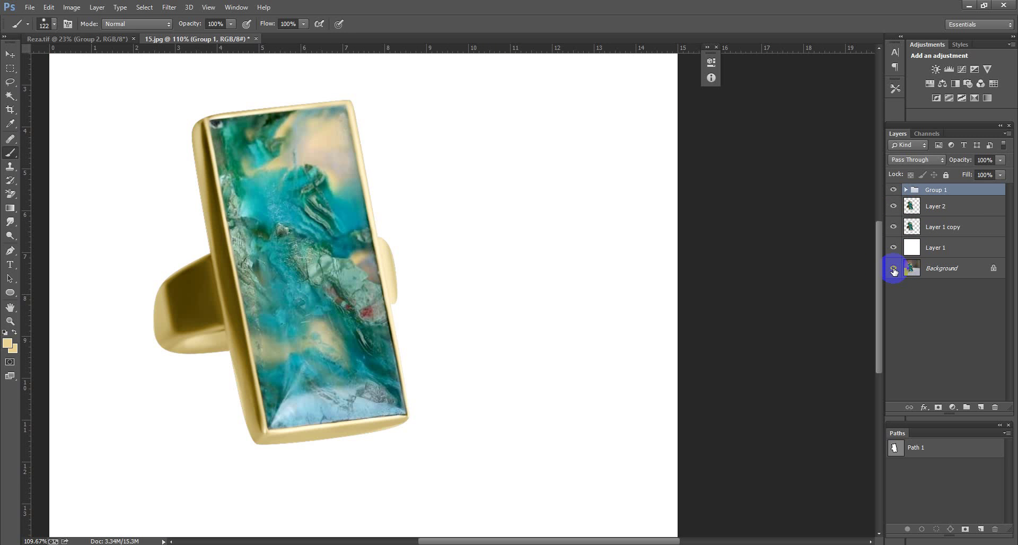
alt+click(894, 271)
alt+click(893, 271)
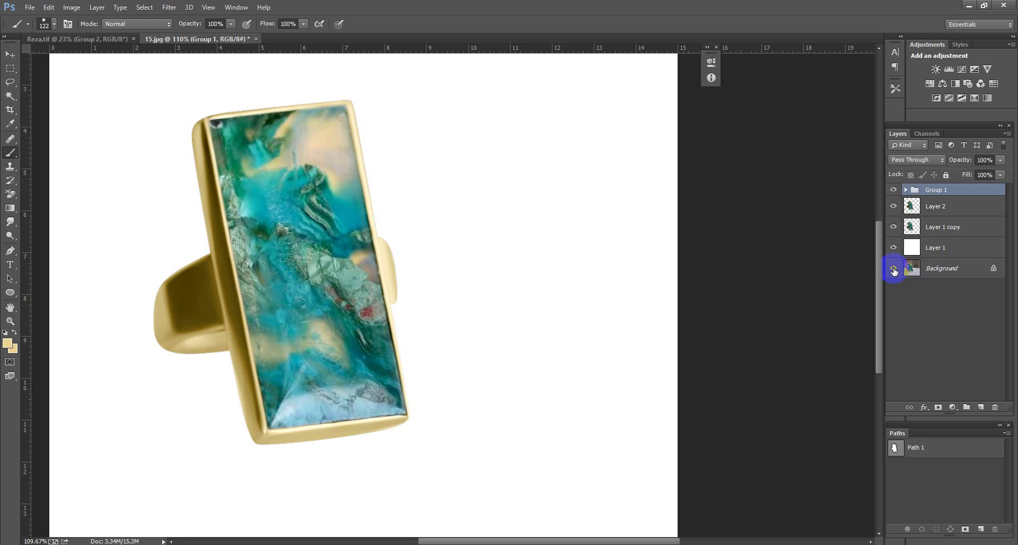